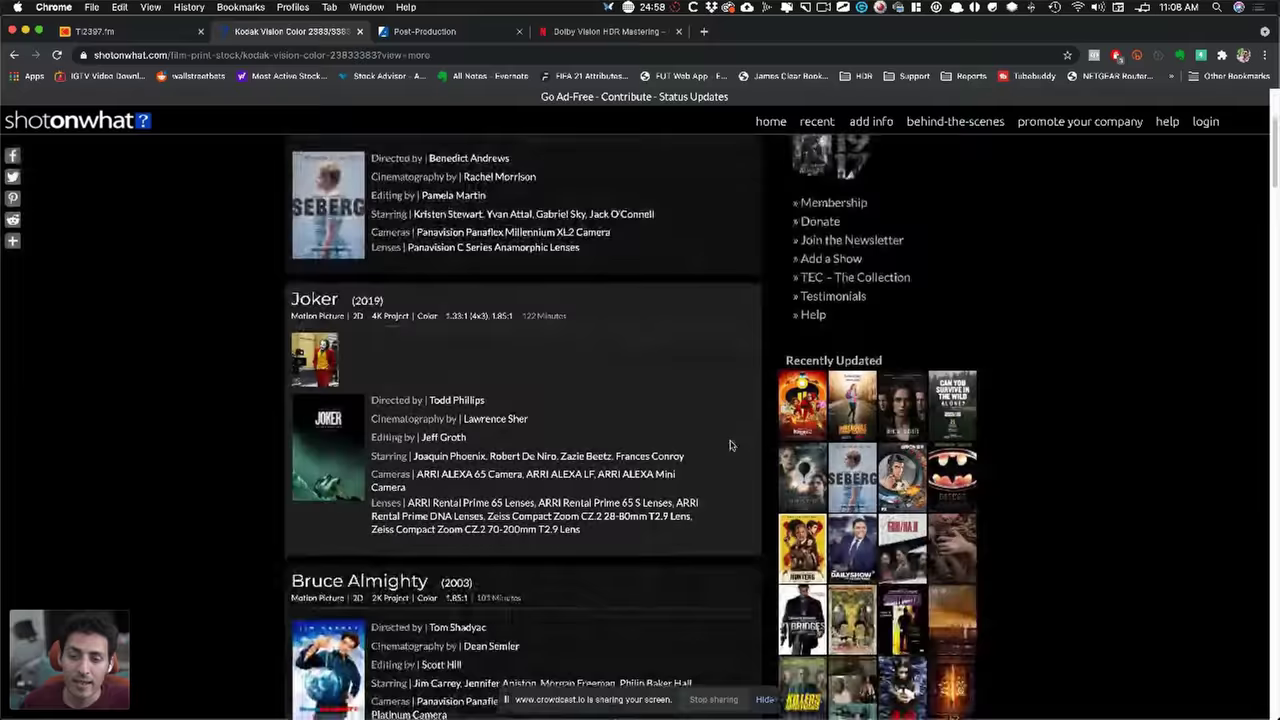
scroll(331, 246, down, 10)
scroll(331, 246, down, 15)
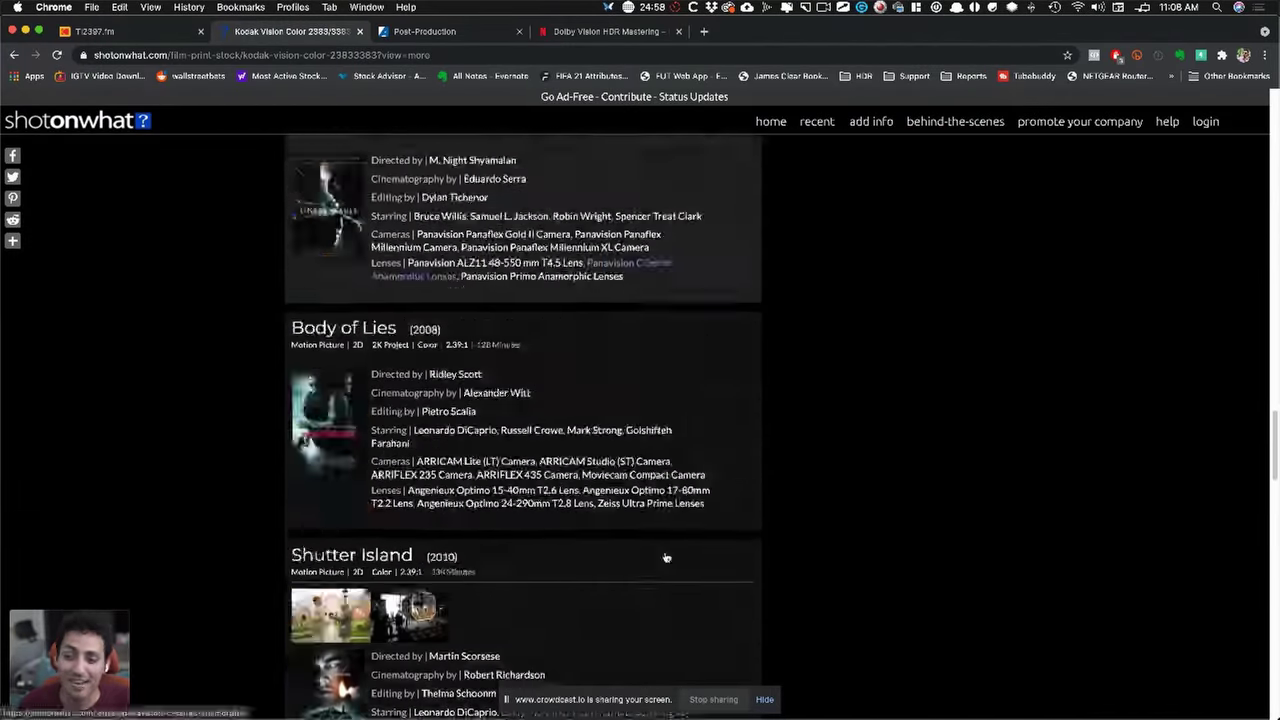
scroll(683, 505, down, 5)
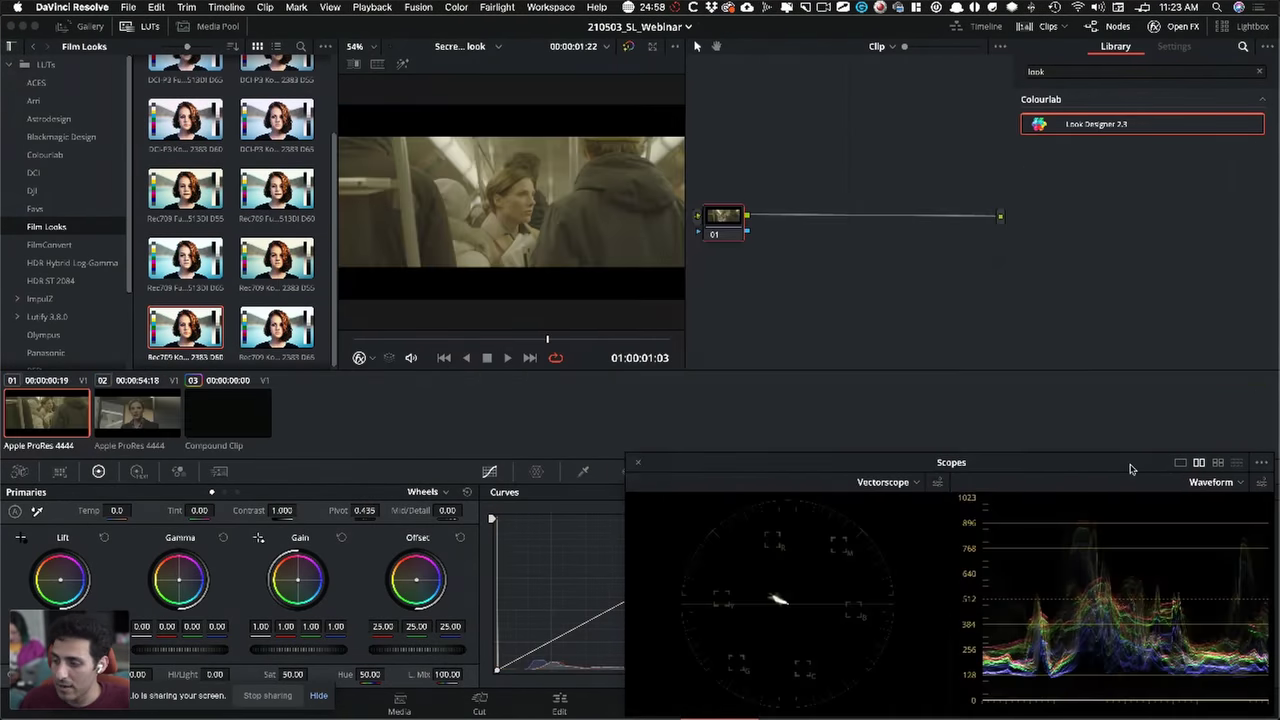
click(456, 7)
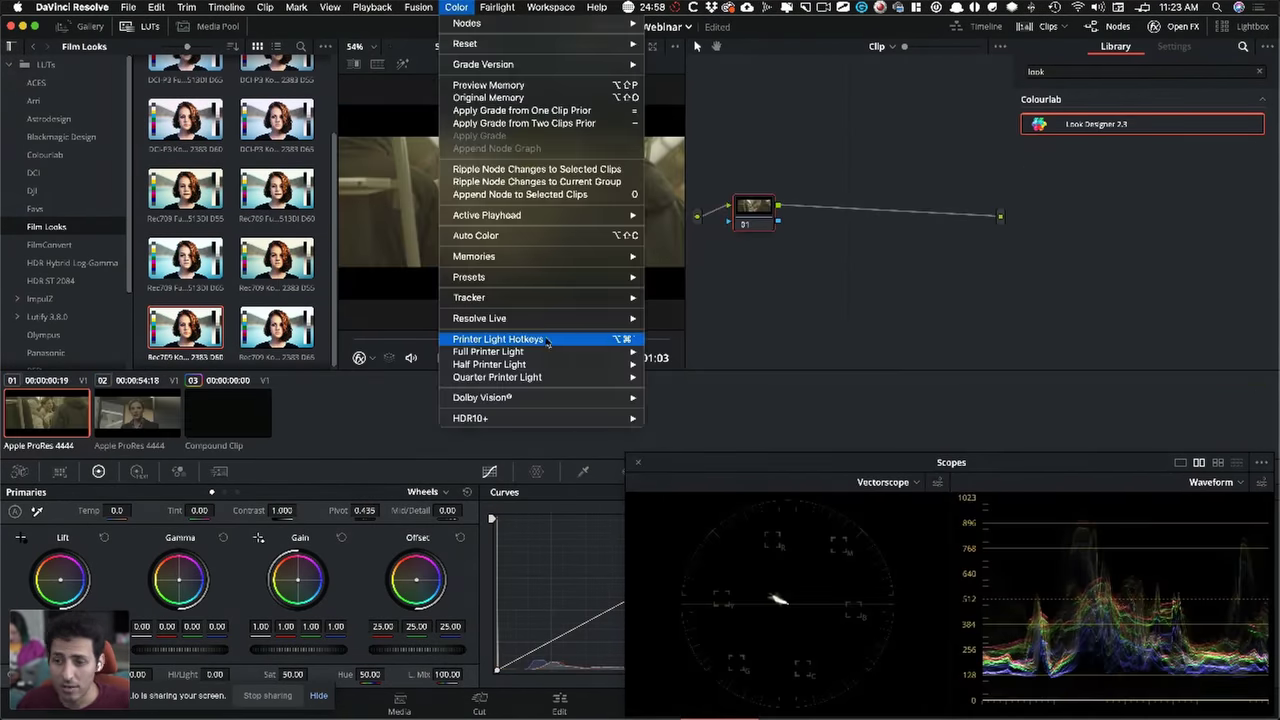
mouse_move(560, 352)
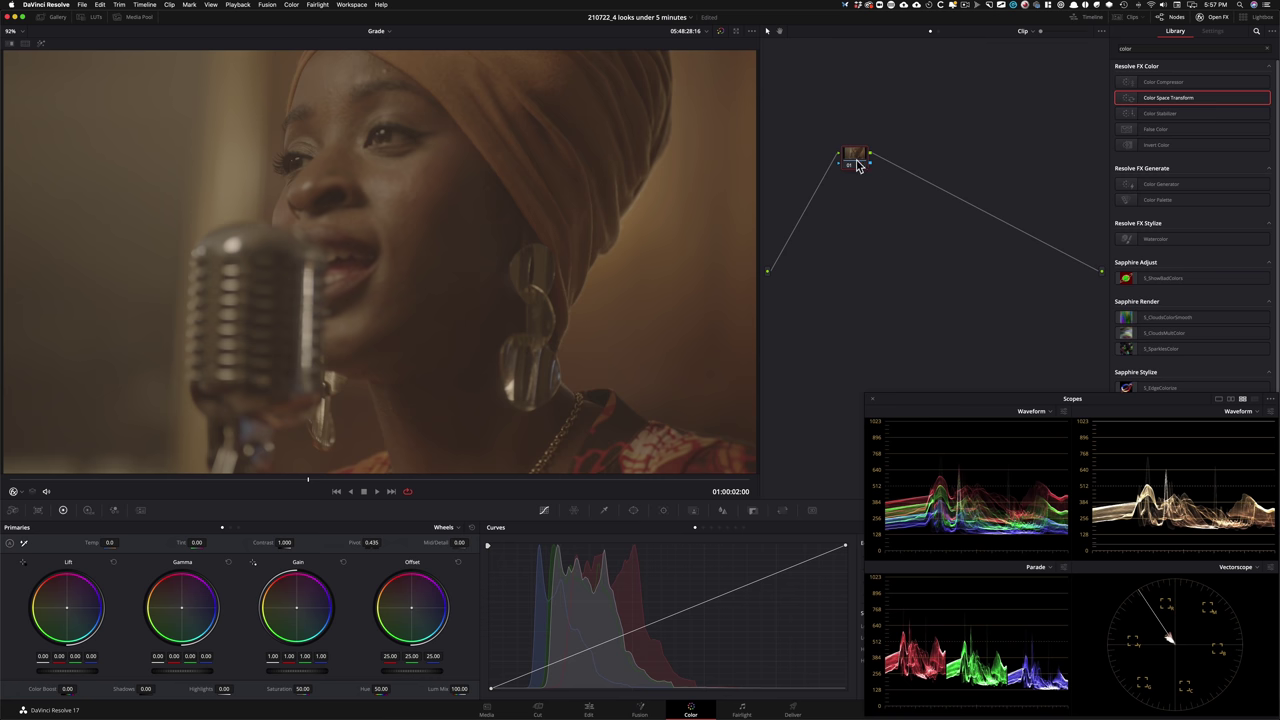
Line up the first node with the graph's input and output and add four serial nodes after it.
drag(857, 165, 830, 275)
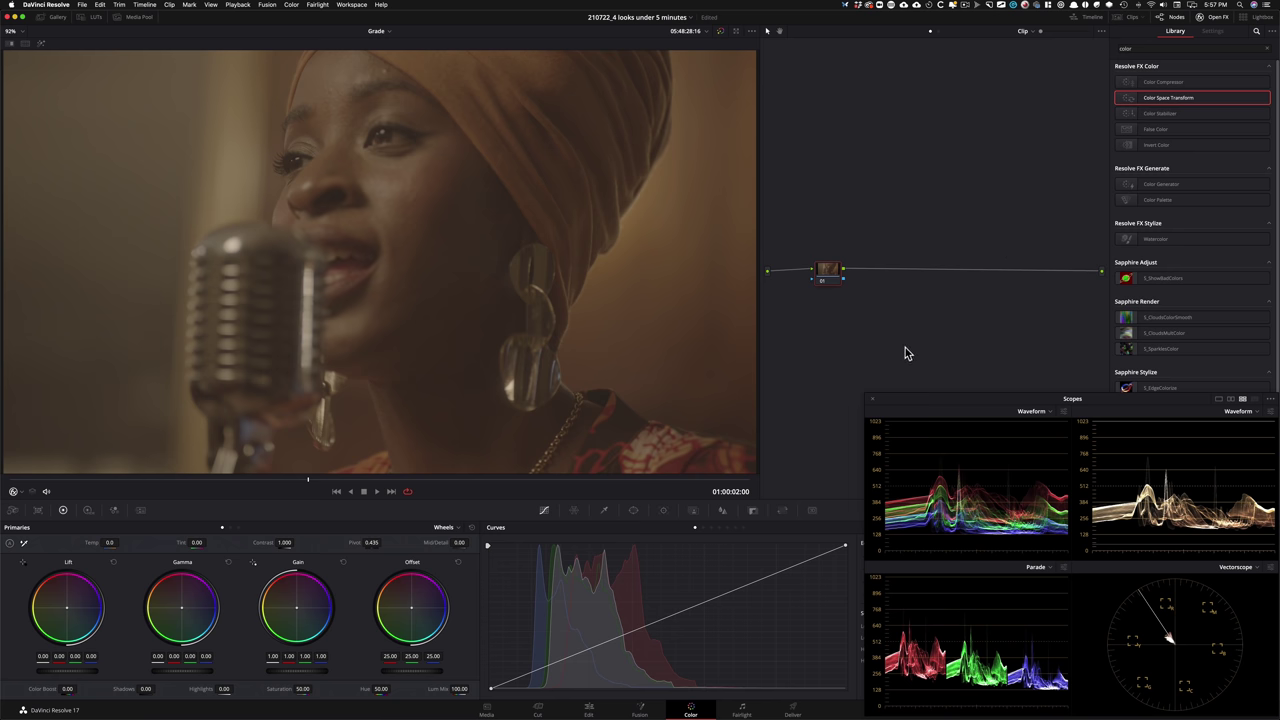
key(alt+s)
key(alt+s)
key(alt+s)
key(alt+s)
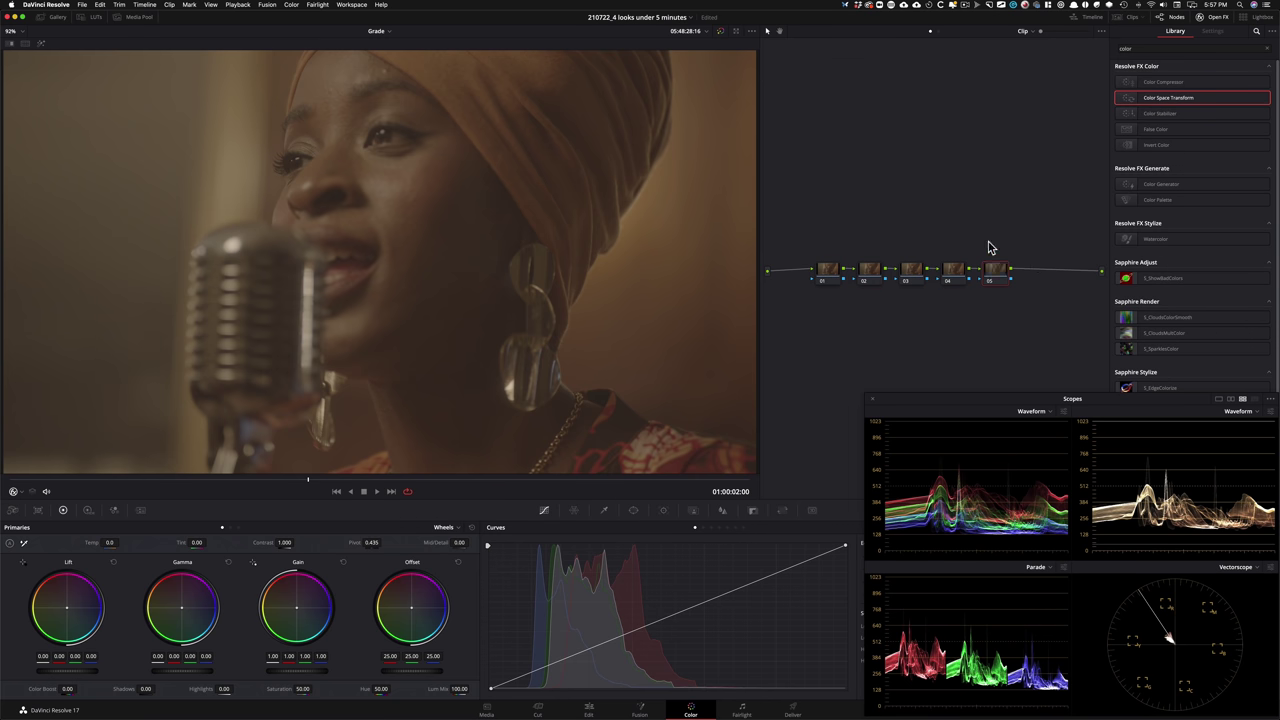
Apply Color Space Transform to the fifth node with ARRI Alexa input color space and ARRI LogC input gamma.
drag(1165, 102, 1001, 287)
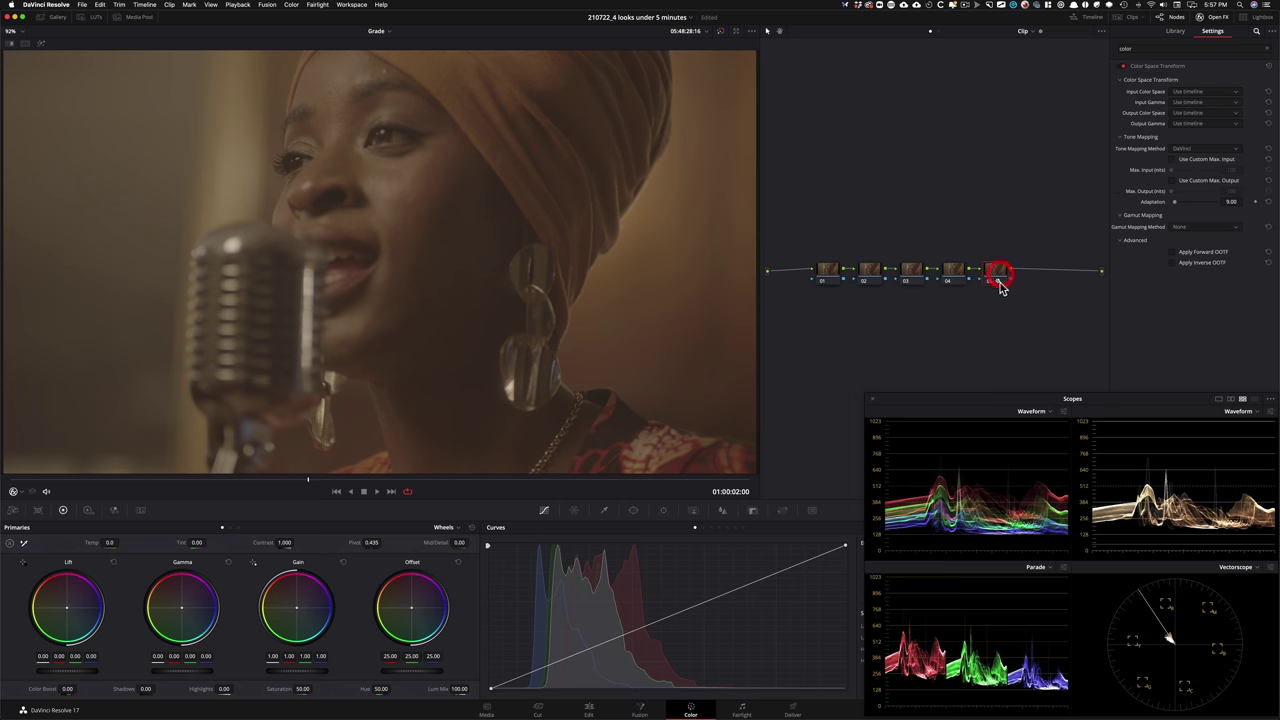
click(1214, 91)
click(1208, 129)
click(1200, 103)
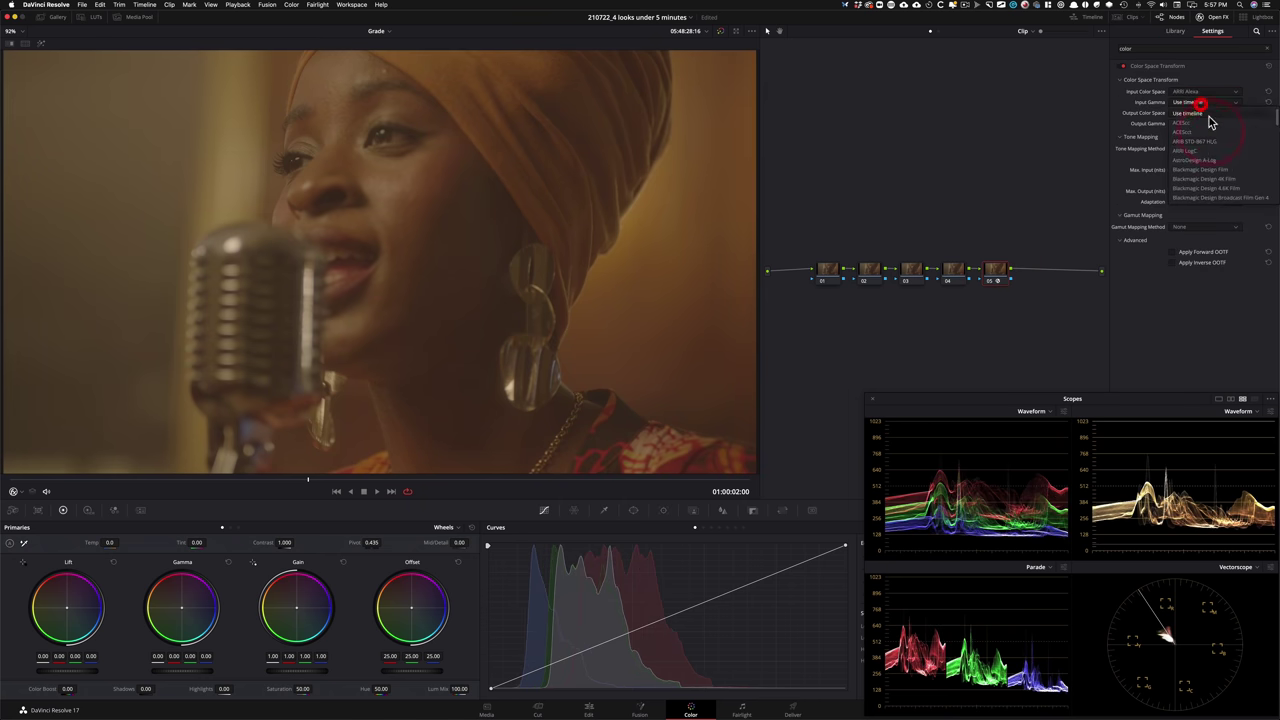
click(1190, 150)
click(973, 188)
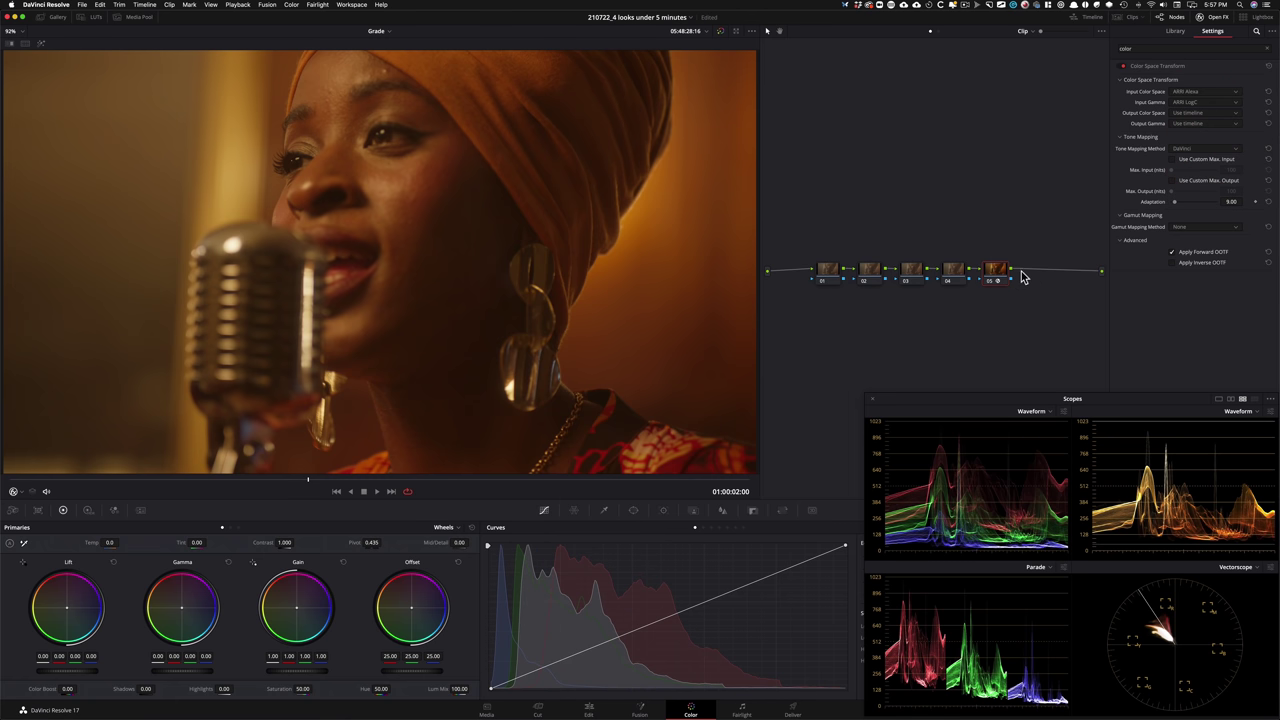
Select the first node and enable the printer light hotkeys.
click(825, 273)
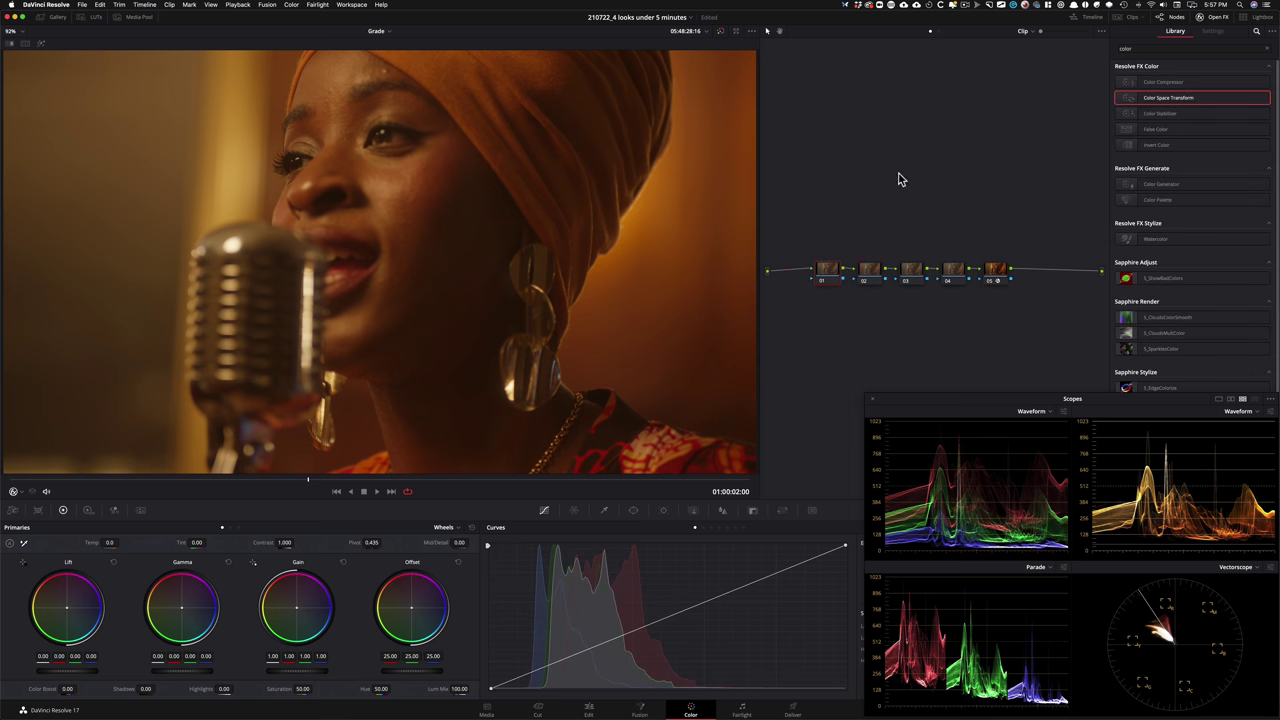
key(super+y)
Try lowering the first node's red offset to 23.50 with printer lights and bring it back to 25.00.
key(4)
key(4)
key(4)
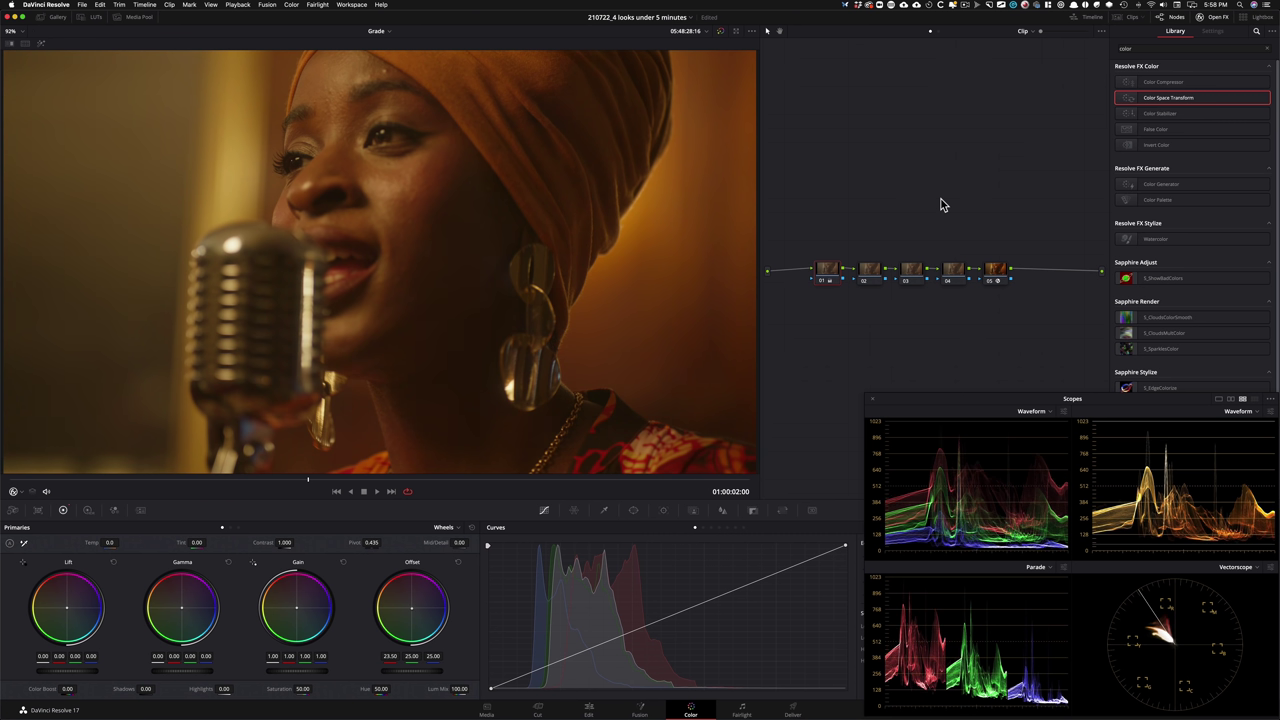
key(7)
key(7)
key(7)
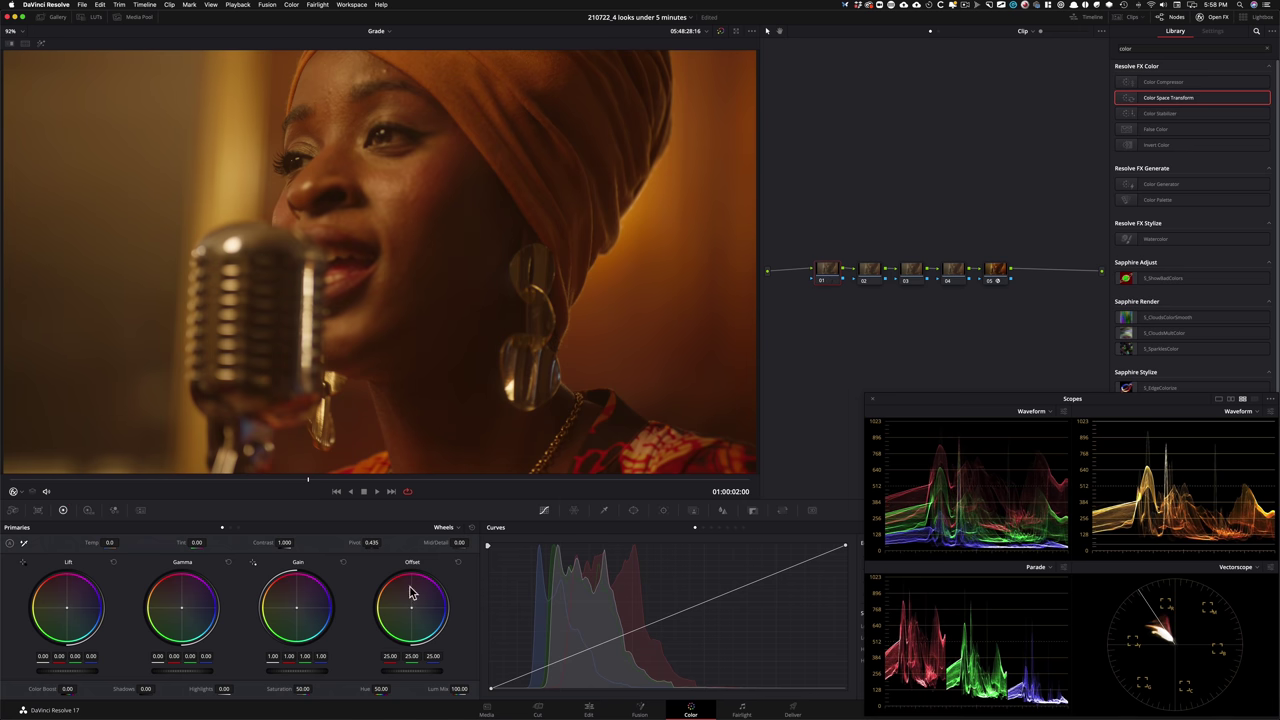
Use printer lights on the first node to set the red offset to 19.00 and the blue offset to 31.00.
key(4)
key(4)
key(4)
key(4)
key(4)
key(4)
key(4)
key(4)
key(4)
key(4)
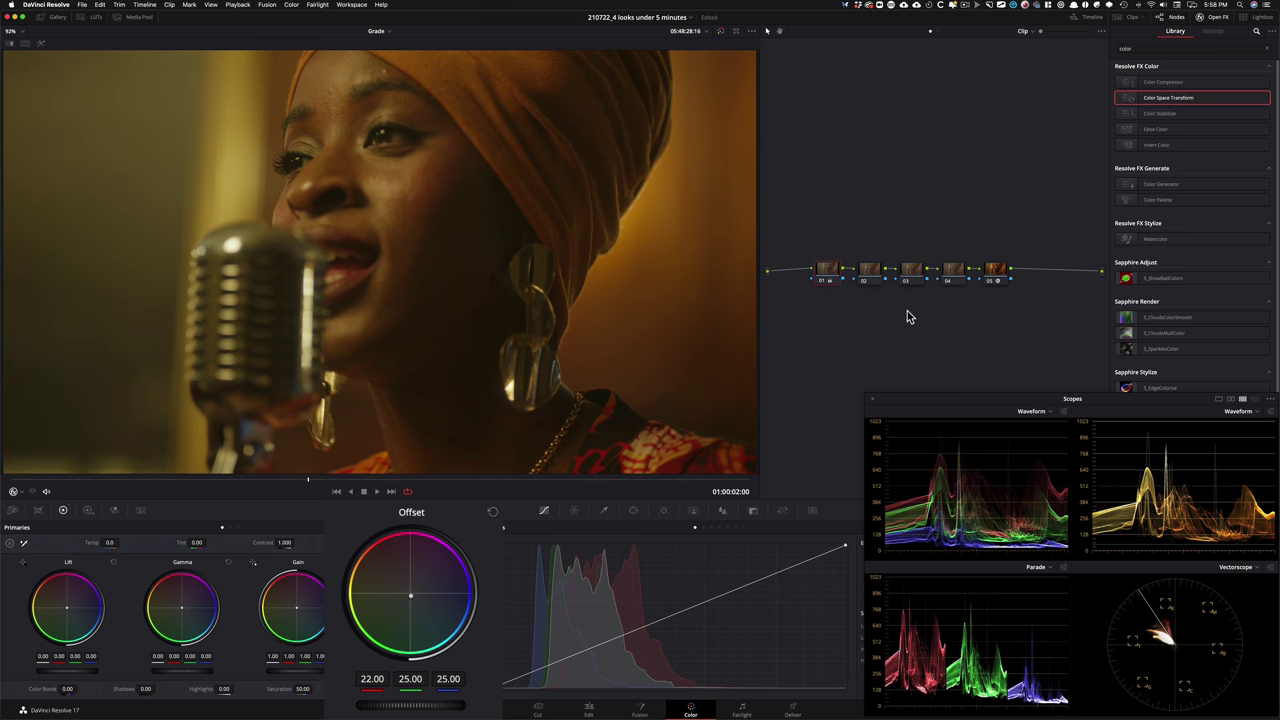
key(4)
key(4)
key(9)
key(9)
key(9)
key(9)
key(9)
key(9)
key(9)
key(9)
key(9)
key(9)
key(9)
key(9)
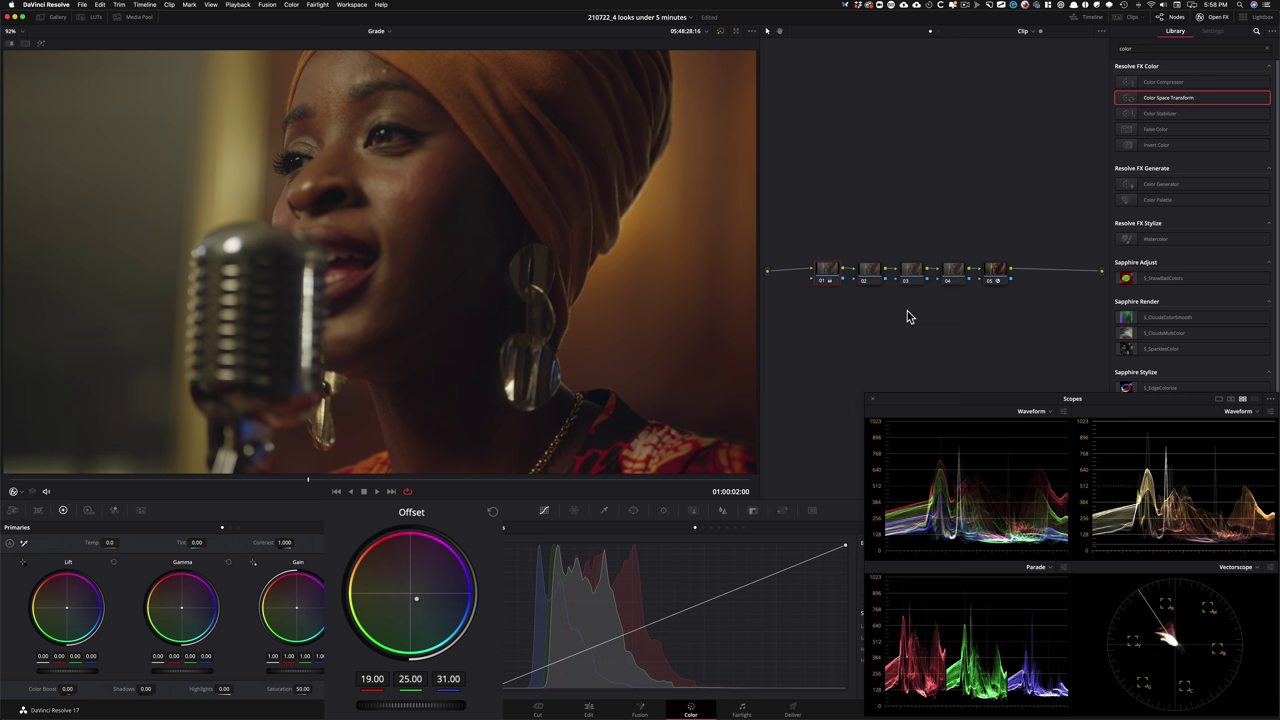
Toggle the first node off and on to compare the image with and without the offset balance.
key(super+d)
key(super+d)
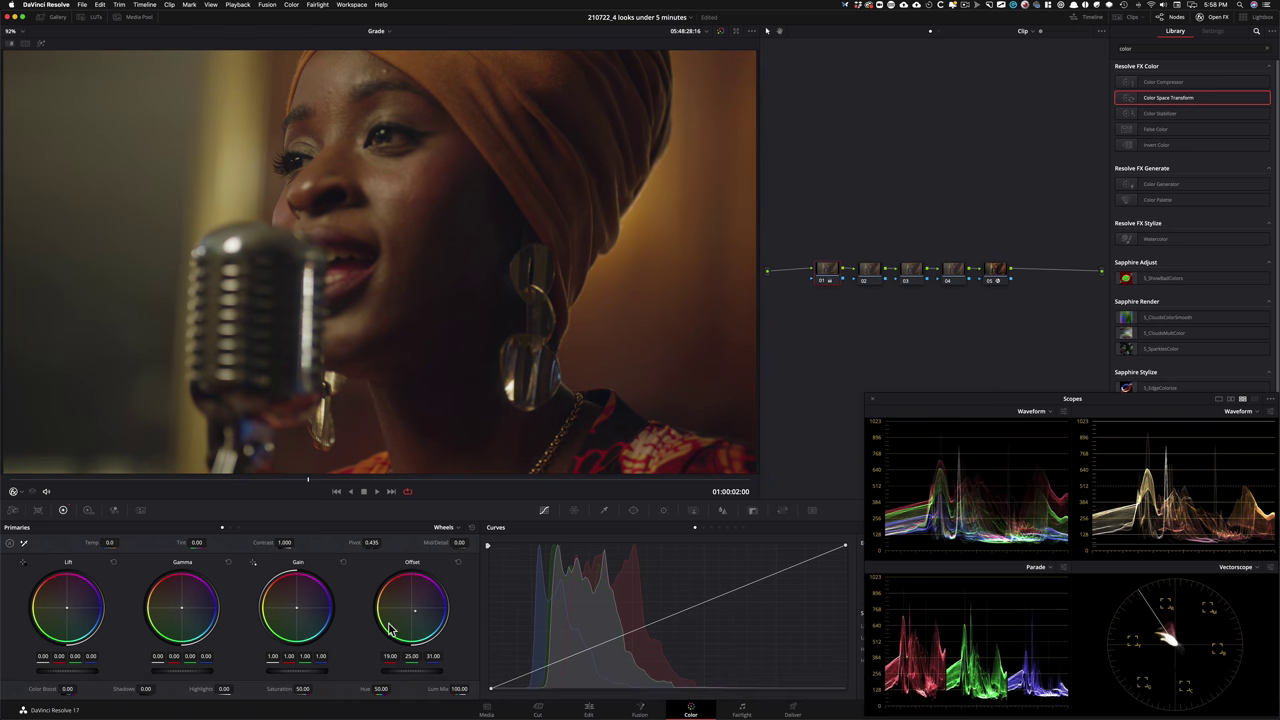
key(super+d)
key(super+d)
Label the first node "pri" and the third node "glow".
click(917, 181)
click(933, 236)
click(911, 269)
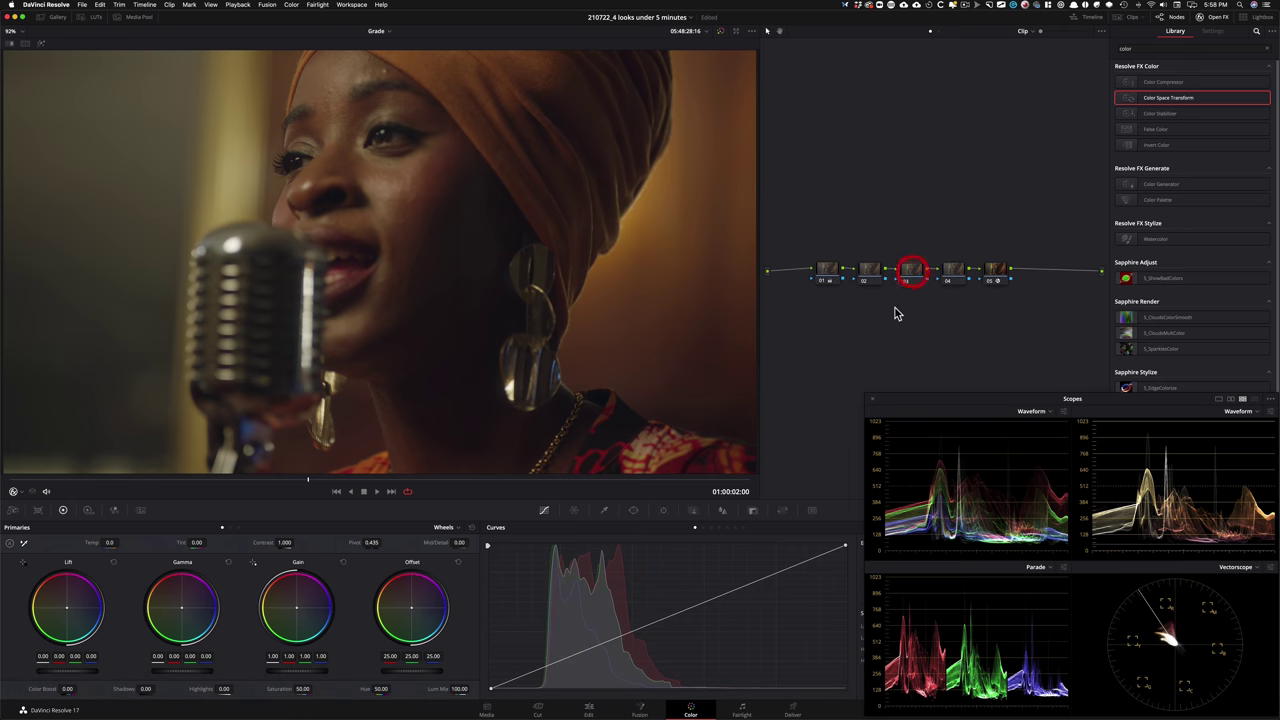
click(829, 275)
key(Tab)
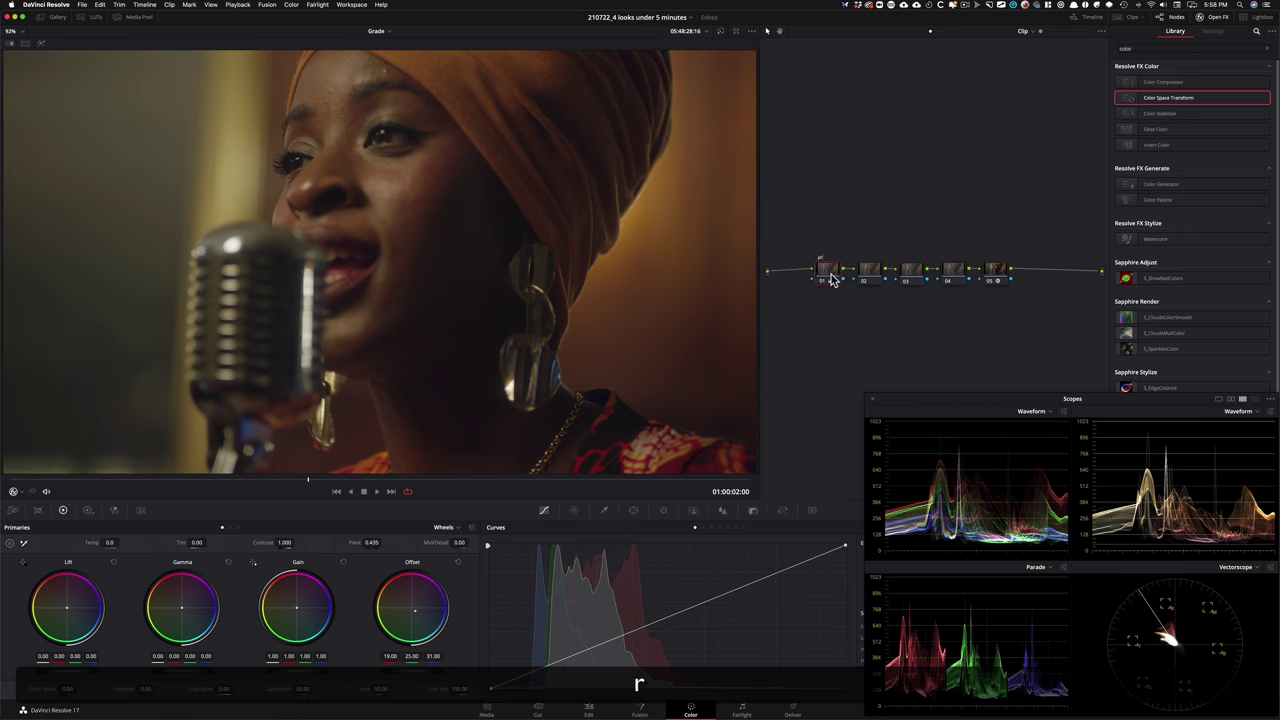
key(BackSpace)
key(Tab)
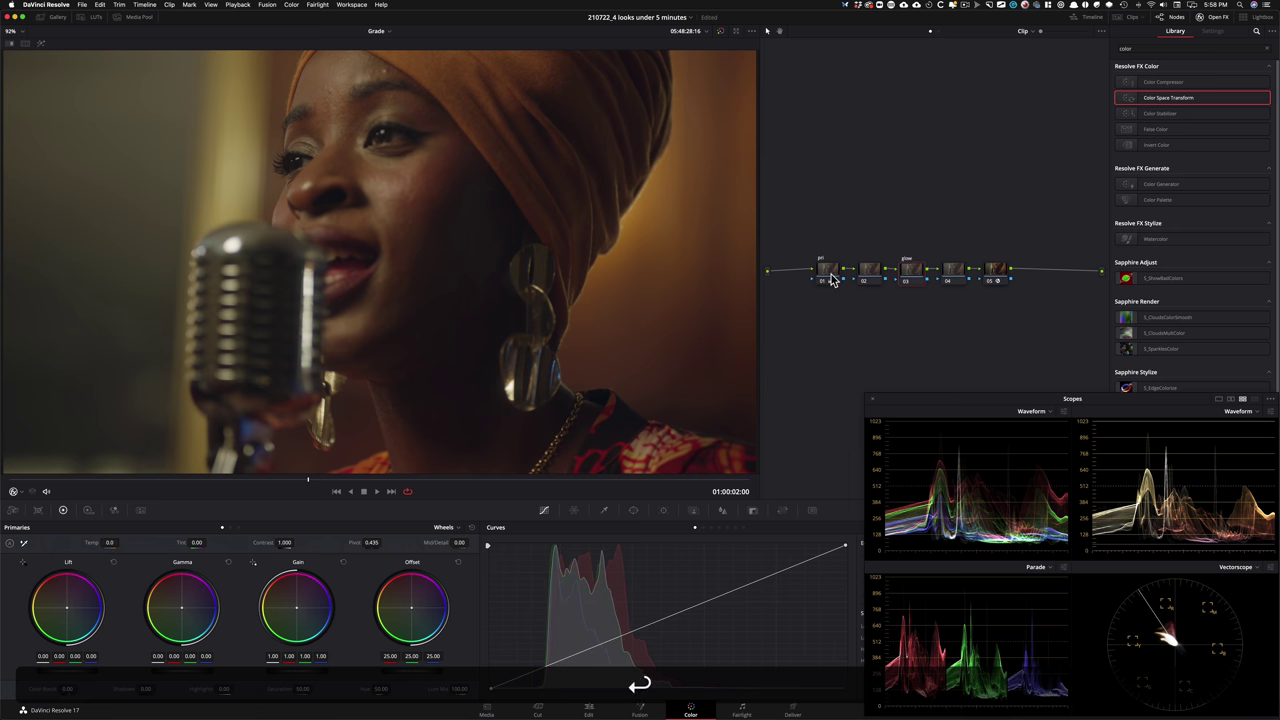
Find the Resolve FX Glow effect, apply it to the third node and set its composite type to Softlight.
click(1146, 48)
key(super+a)
text(glow)
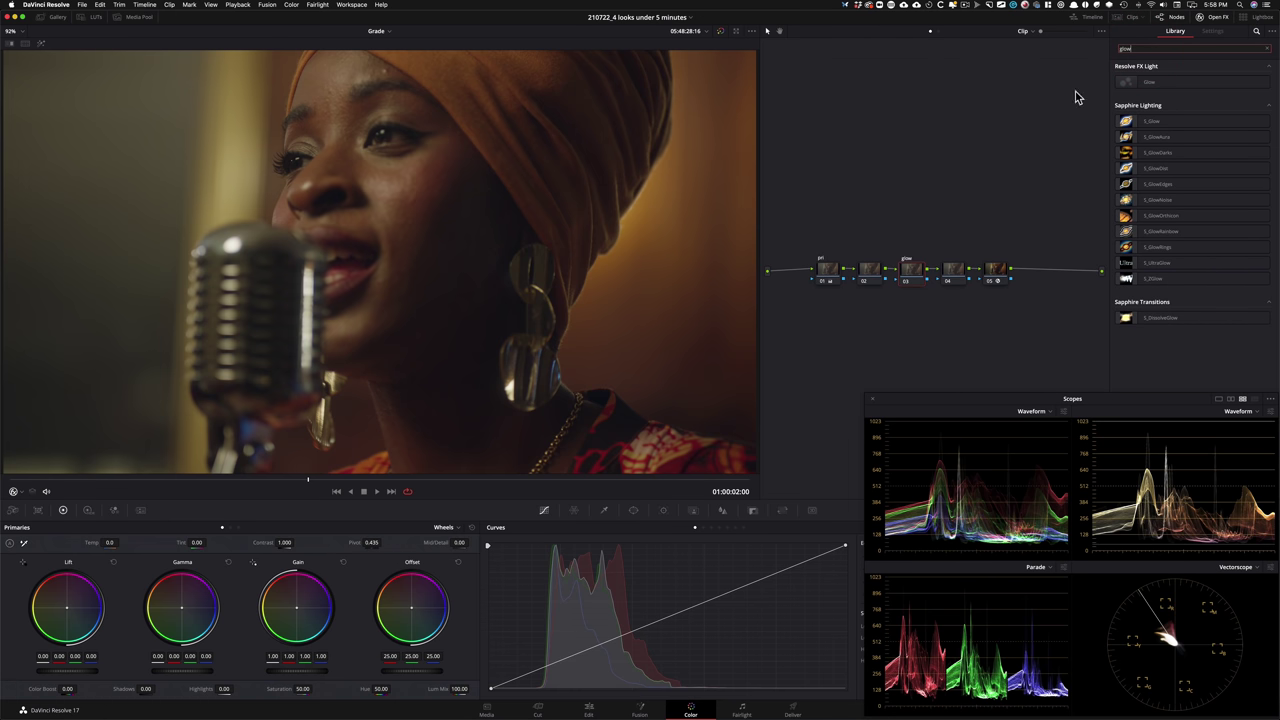
mouse_move(1150, 82)
mouse_down()
mouse_move(863, 289)
mouse_move(916, 272)
mouse_up()
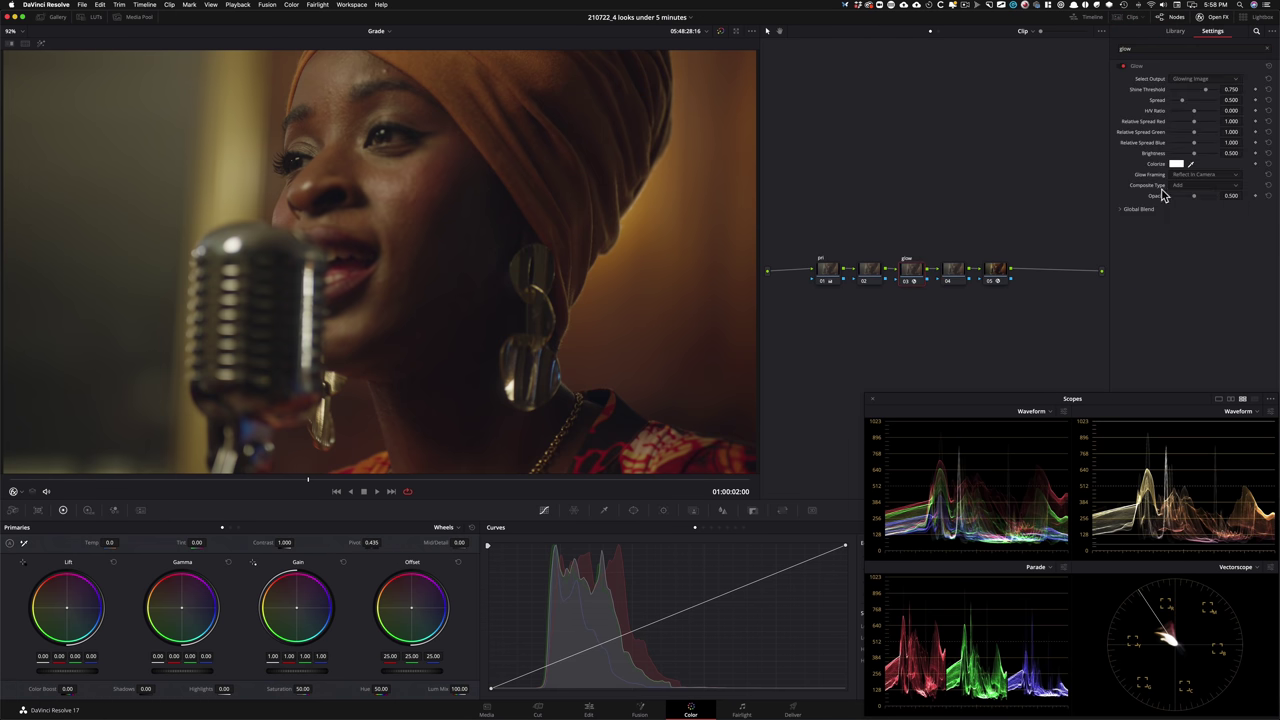
click(1200, 185)
click(1205, 272)
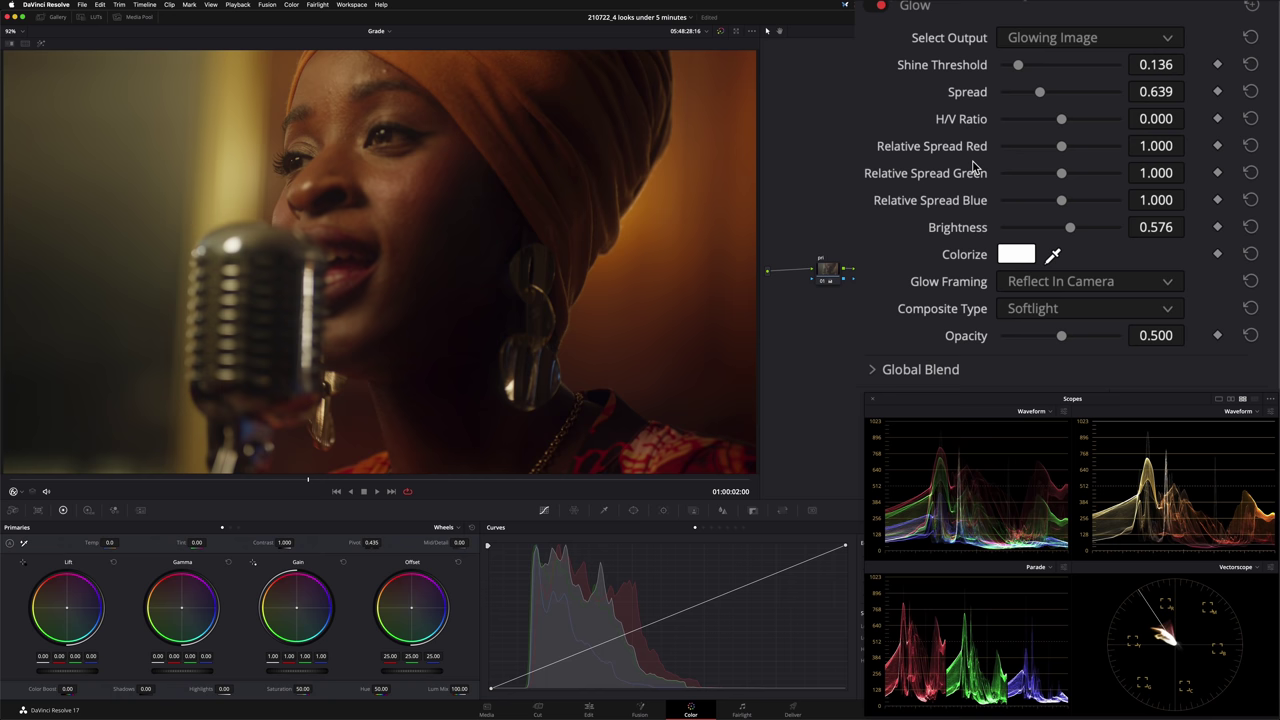
Toggle the glow node off and on to examine its effect on the highlights and background.
key(super+d)
key(super+d)
key(super+d)
key(super+d)
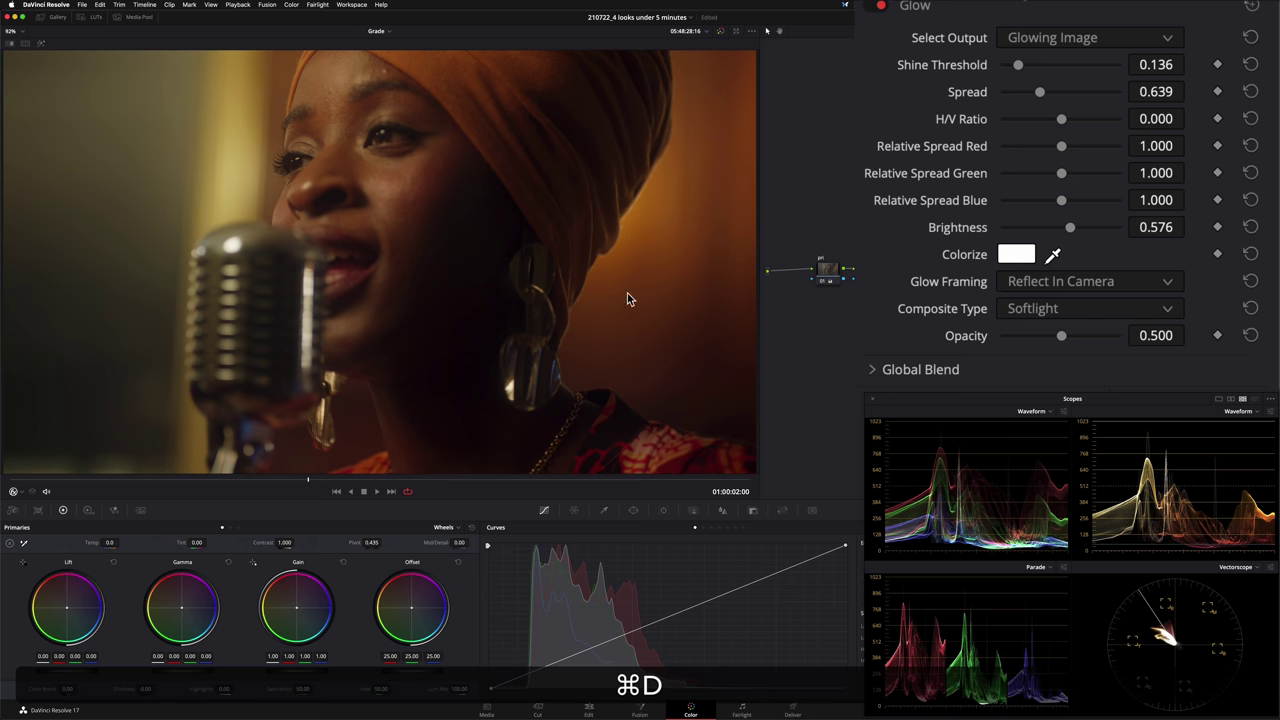
key(super+d)
key(super+d)
key(super+d)
key(super+d)
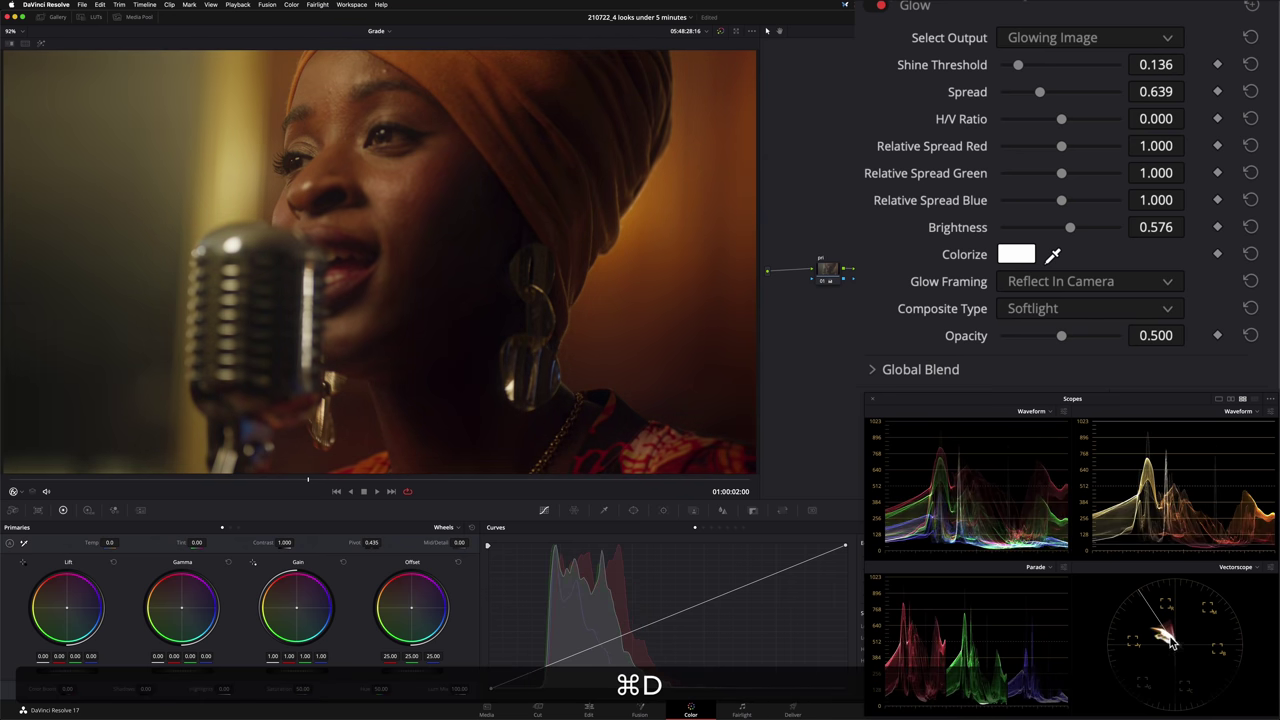
key(super+d)
key(super+d)
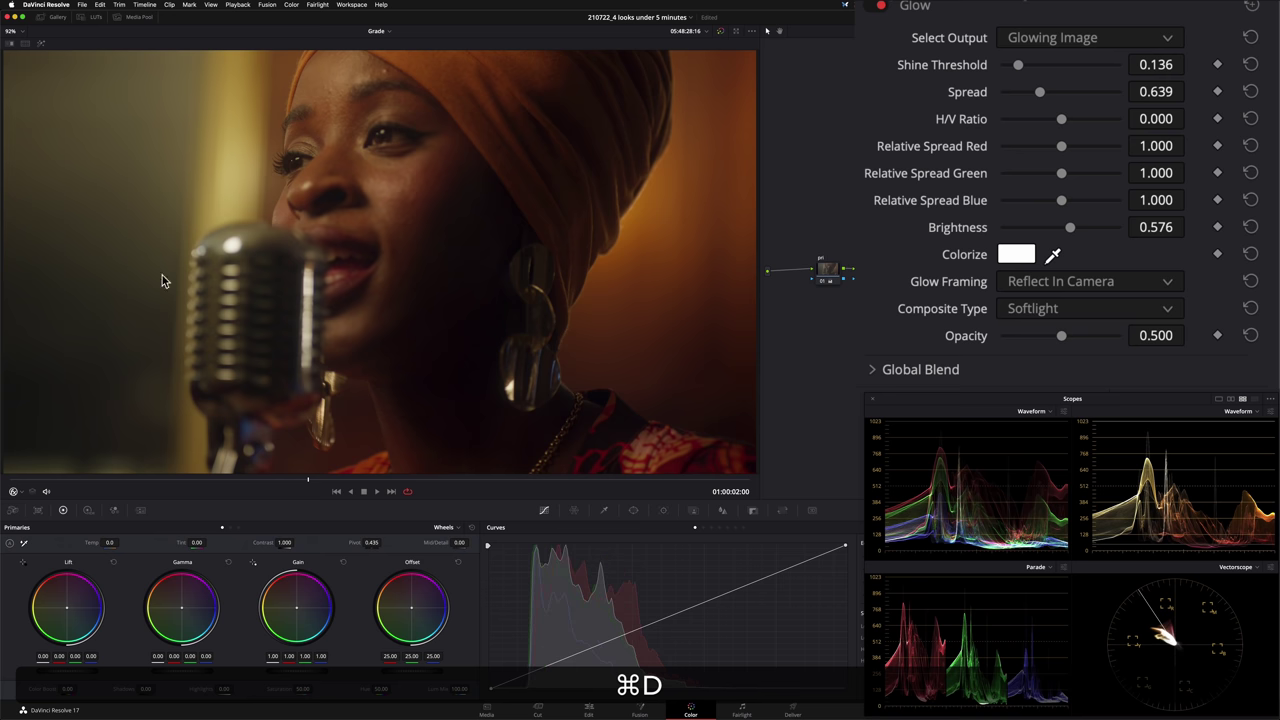
key(super+d)
key(super+d)
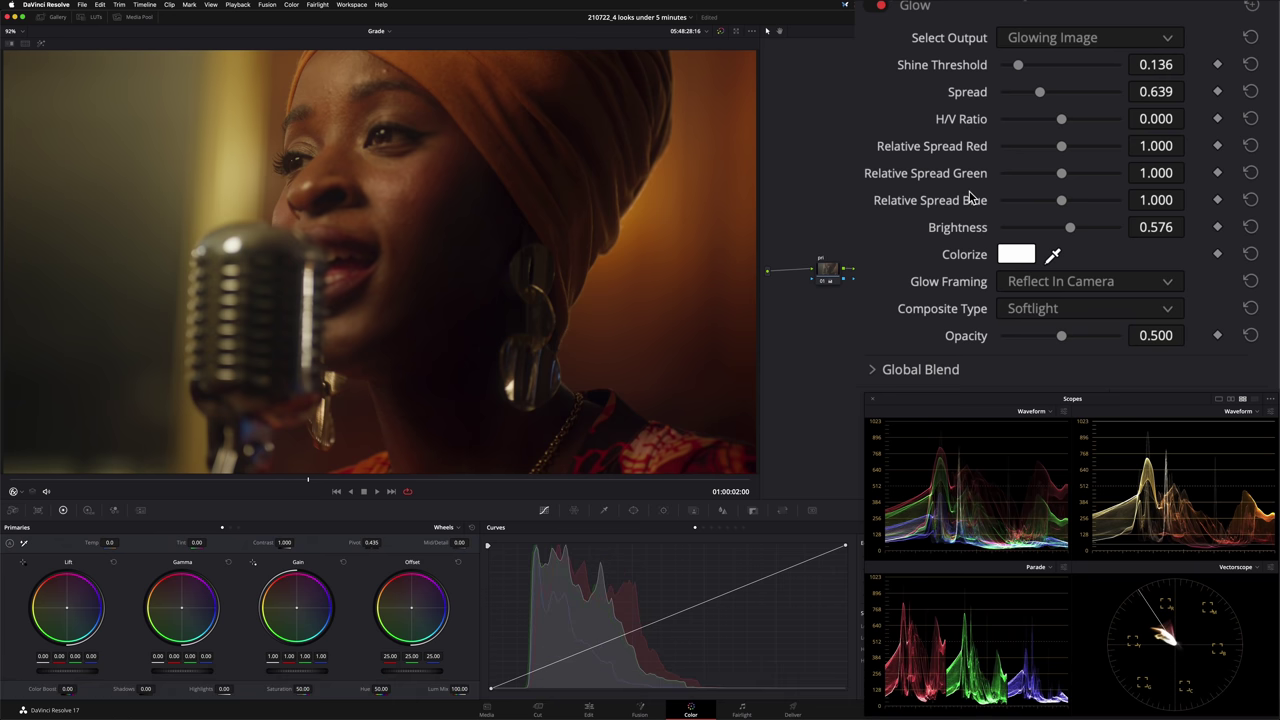
Set the Glow's shine threshold to 0.145, spread to 0.485 and brightness to 0.589, and compare with the node disabled.
drag(1040, 92, 1019, 65)
drag(1070, 228, 1071, 228)
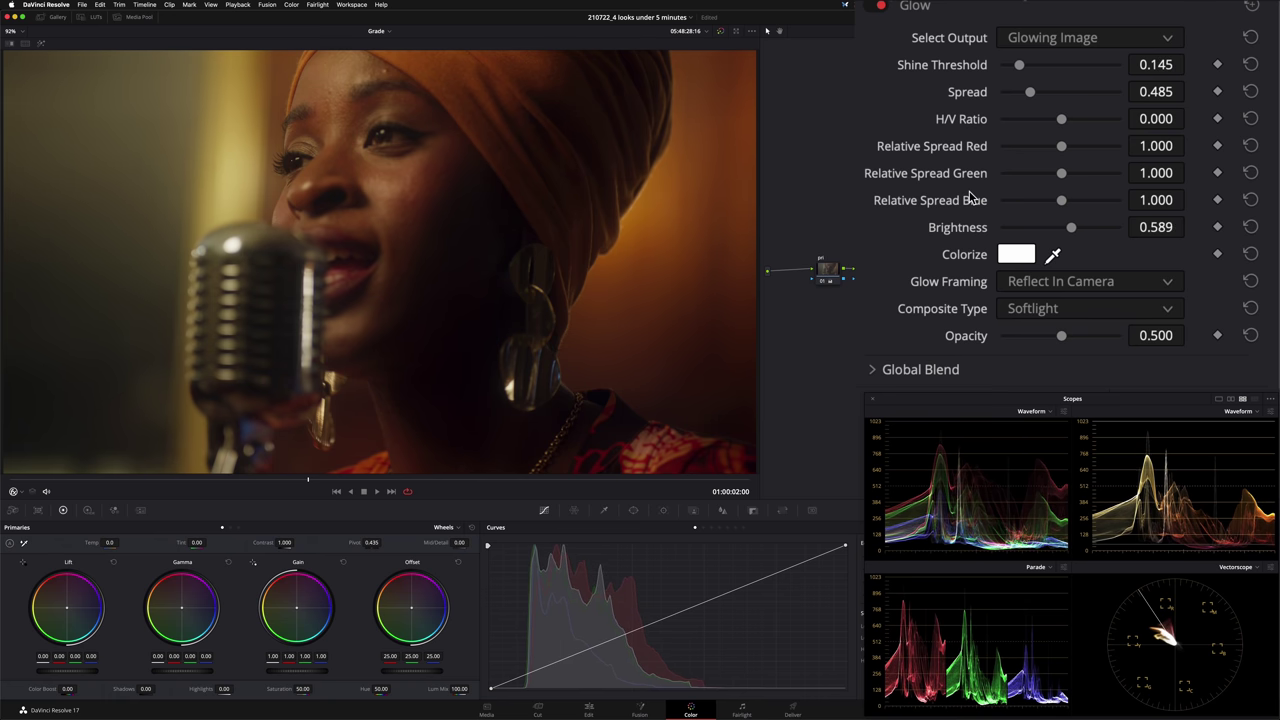
key(super+d)
key(super+d)
key(super+d)
key(super+d)
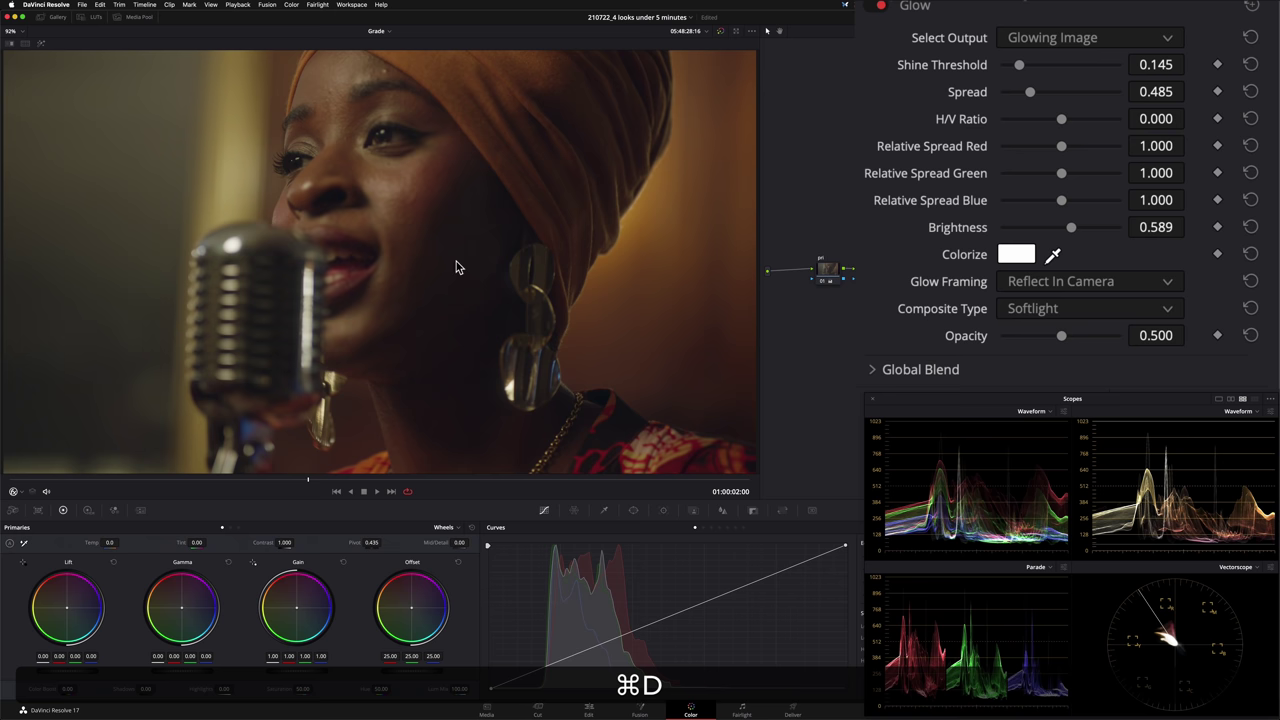
key(super+d)
key(super+d)
Find the Film Grain effect, apply it to the fourth node and expand its advanced controls.
click(943, 200)
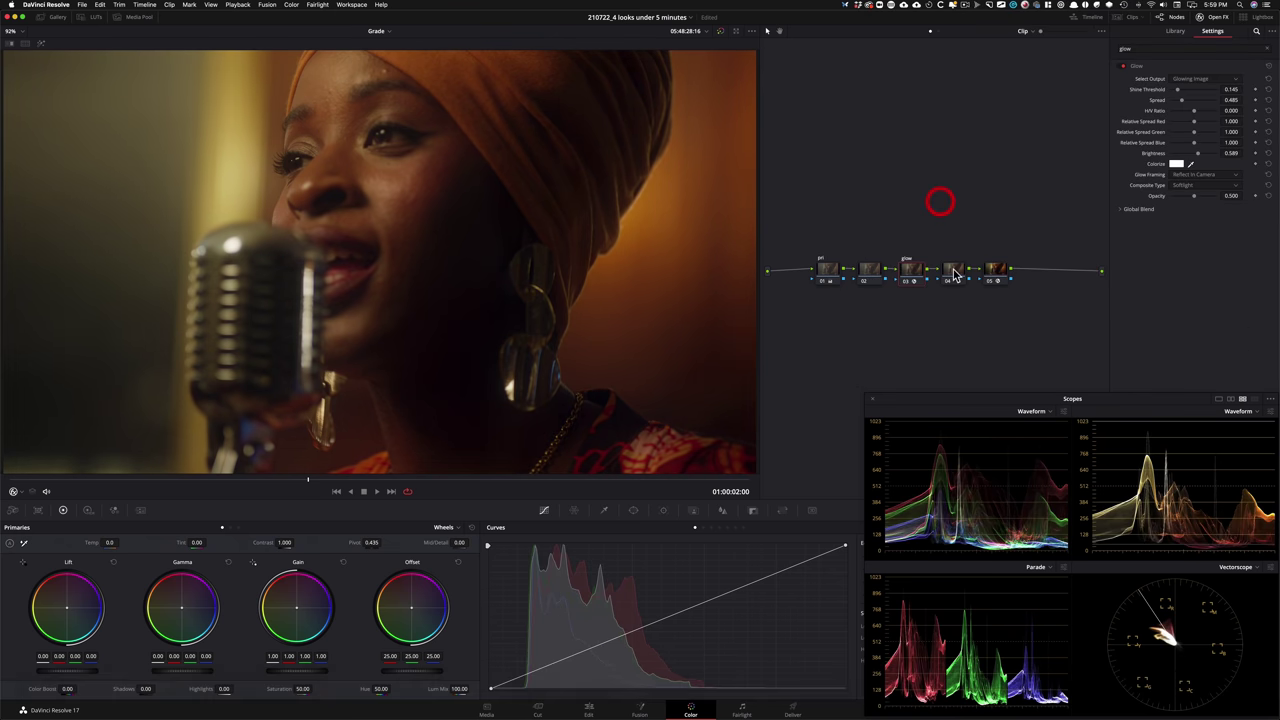
click(836, 272)
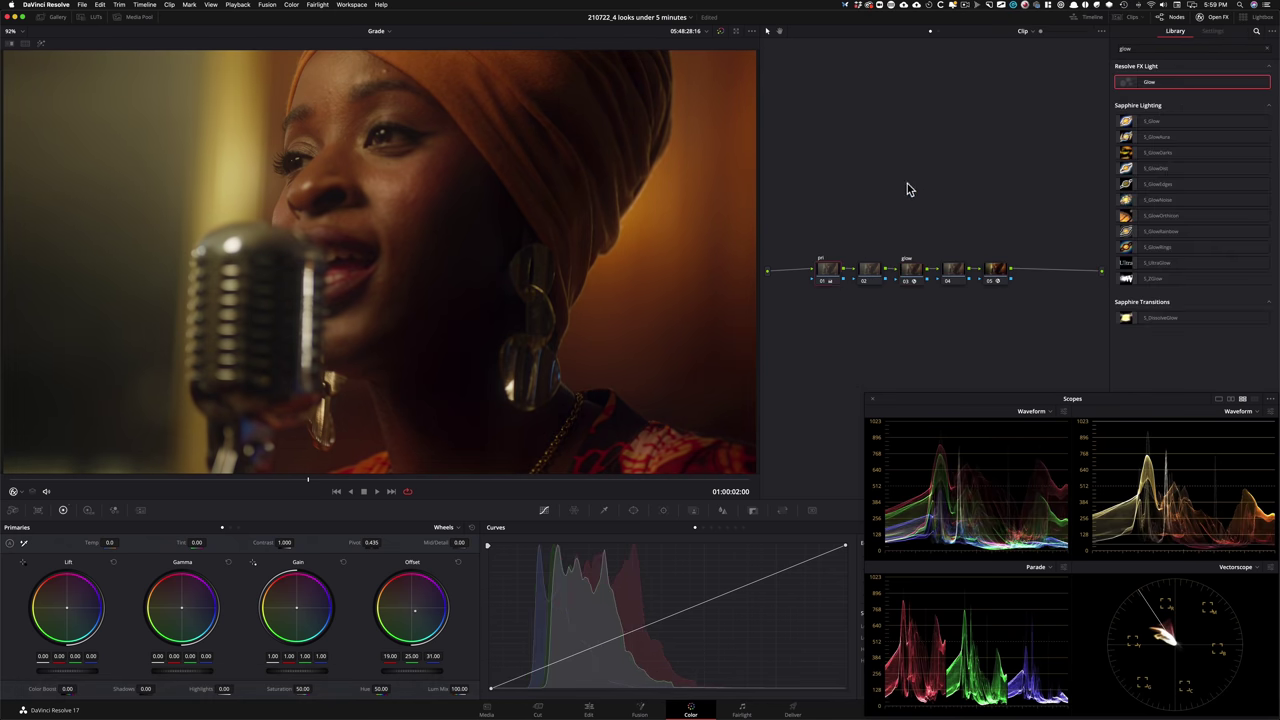
click(943, 270)
click(1154, 49)
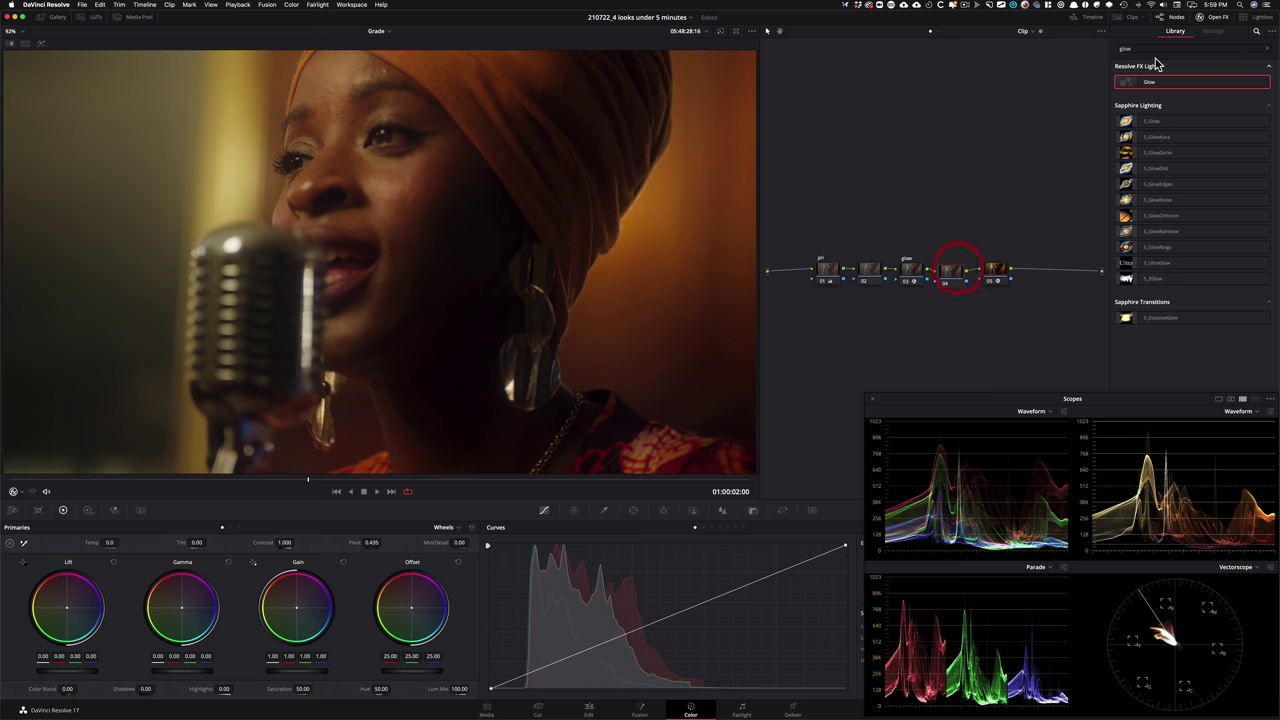
text(grain)
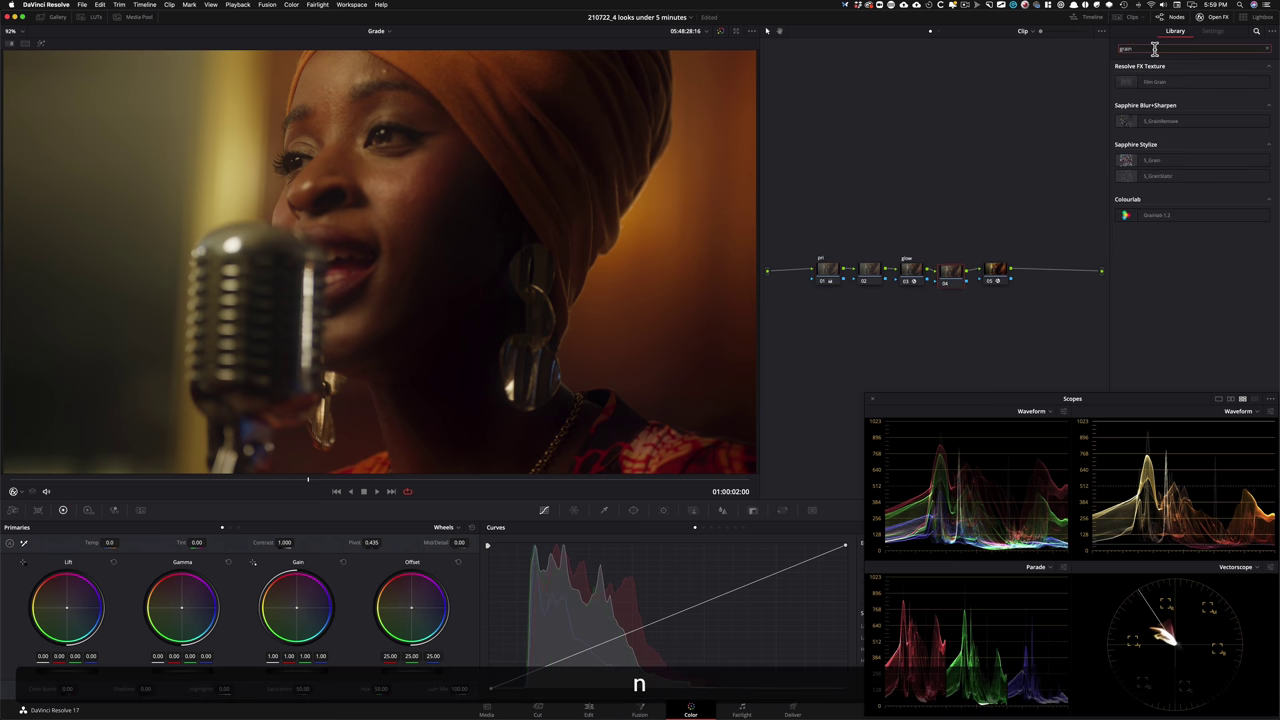
drag(1155, 82, 966, 280)
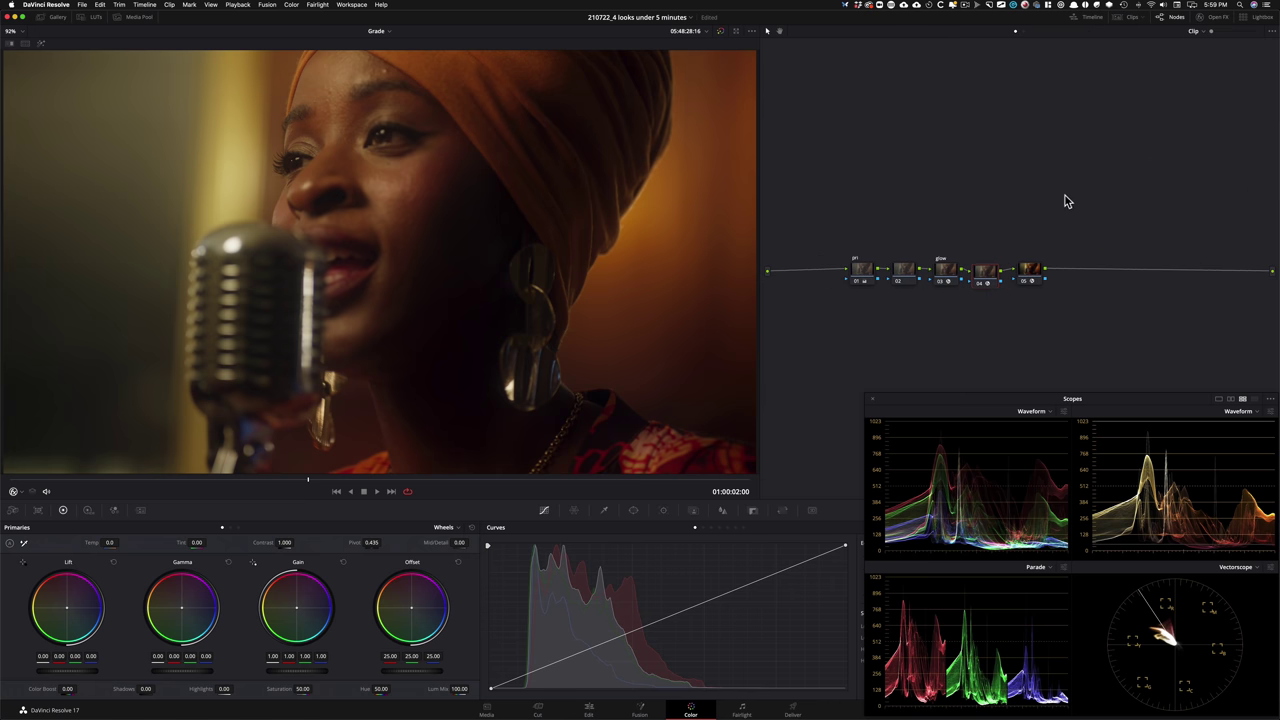
key(shift+o)
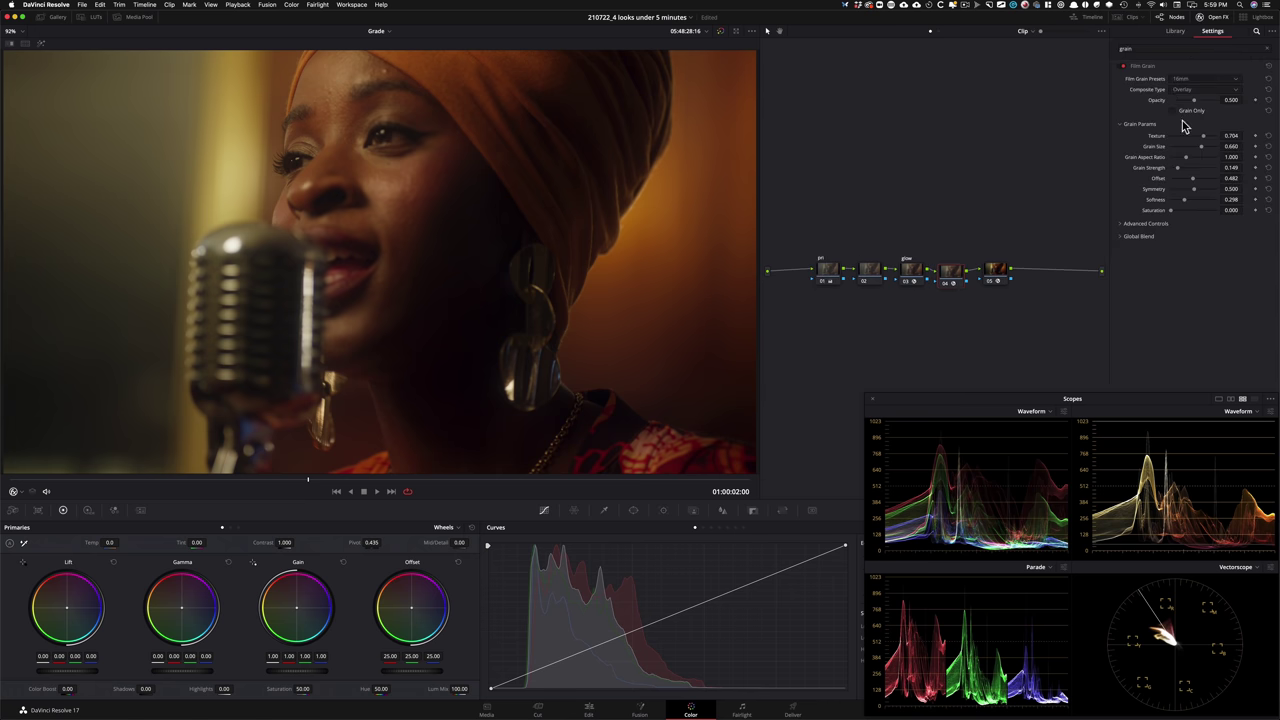
click(1163, 224)
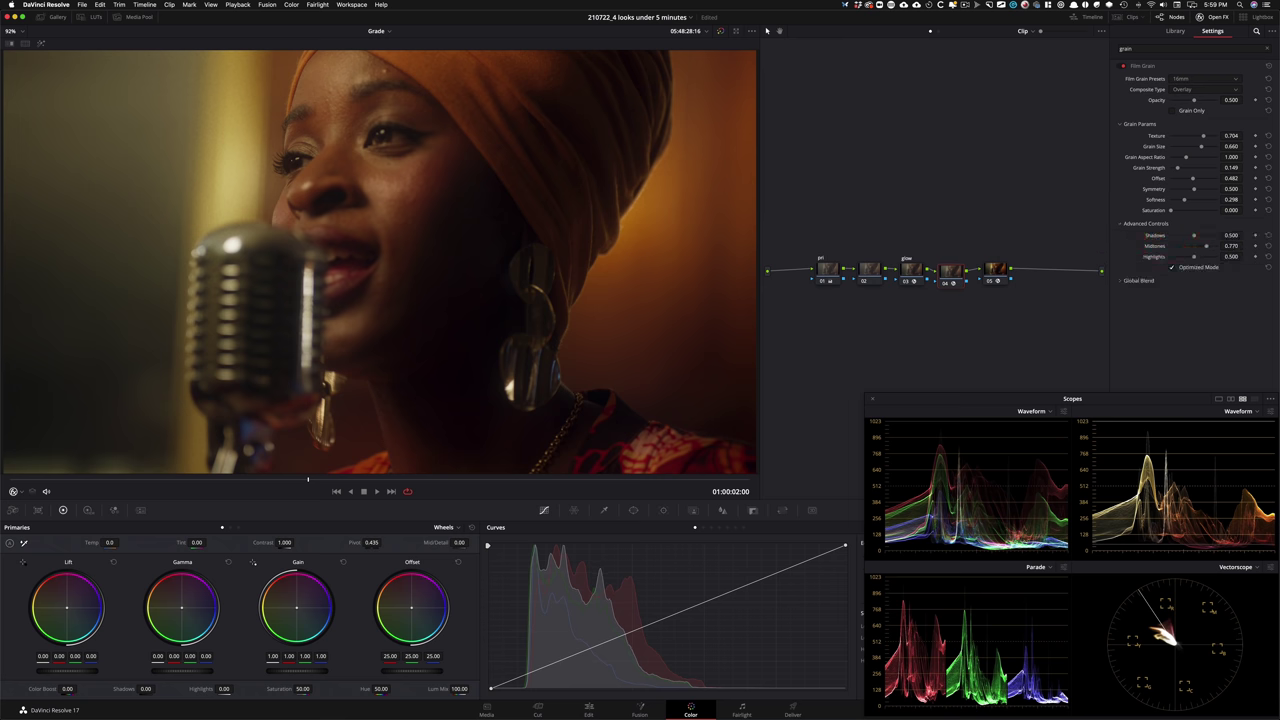
Toggle the film grain node off and on to examine the grain's effect on the image.
key(super+d)
key(super+d)
key(super+d)
key(super+d)
key(super+d)
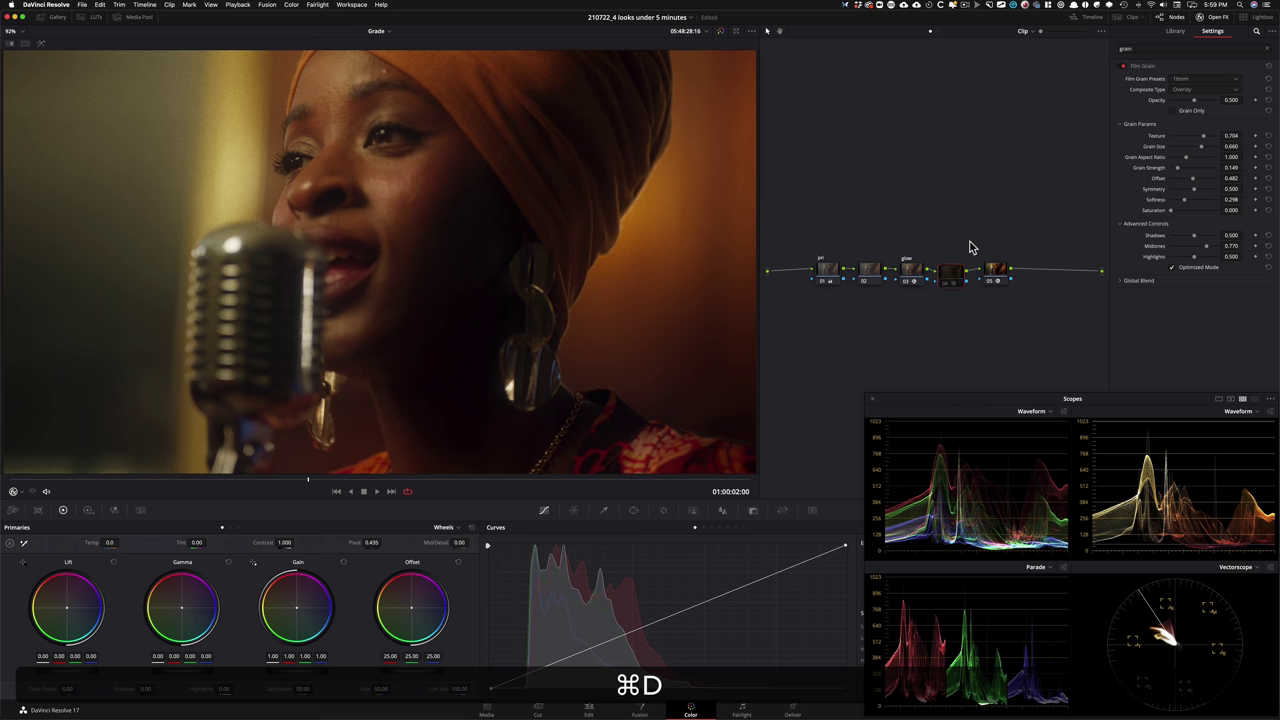
key(super+d)
key(super+d)
key(super+d)
key(super+d)
key(super+d)
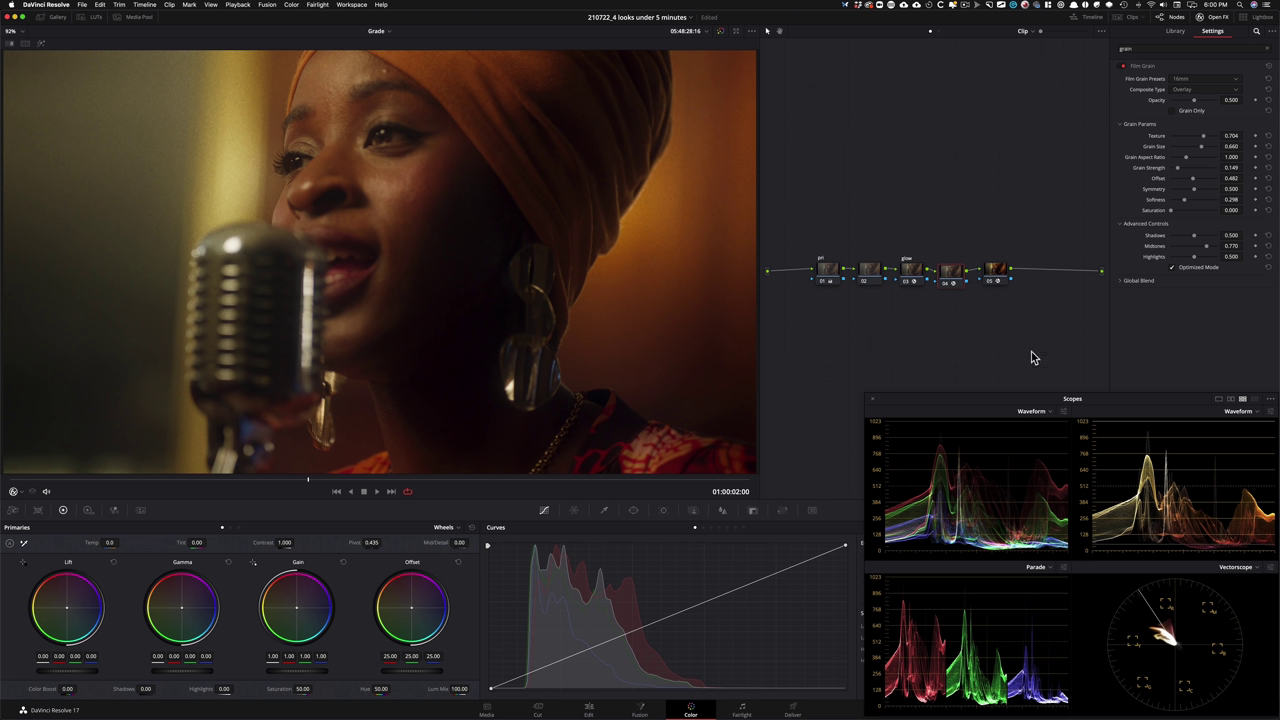
Set the first node's printer light offsets to red 17, green 25 and blue 32, and compare with the node disabled.
click(923, 166)
click(828, 268)
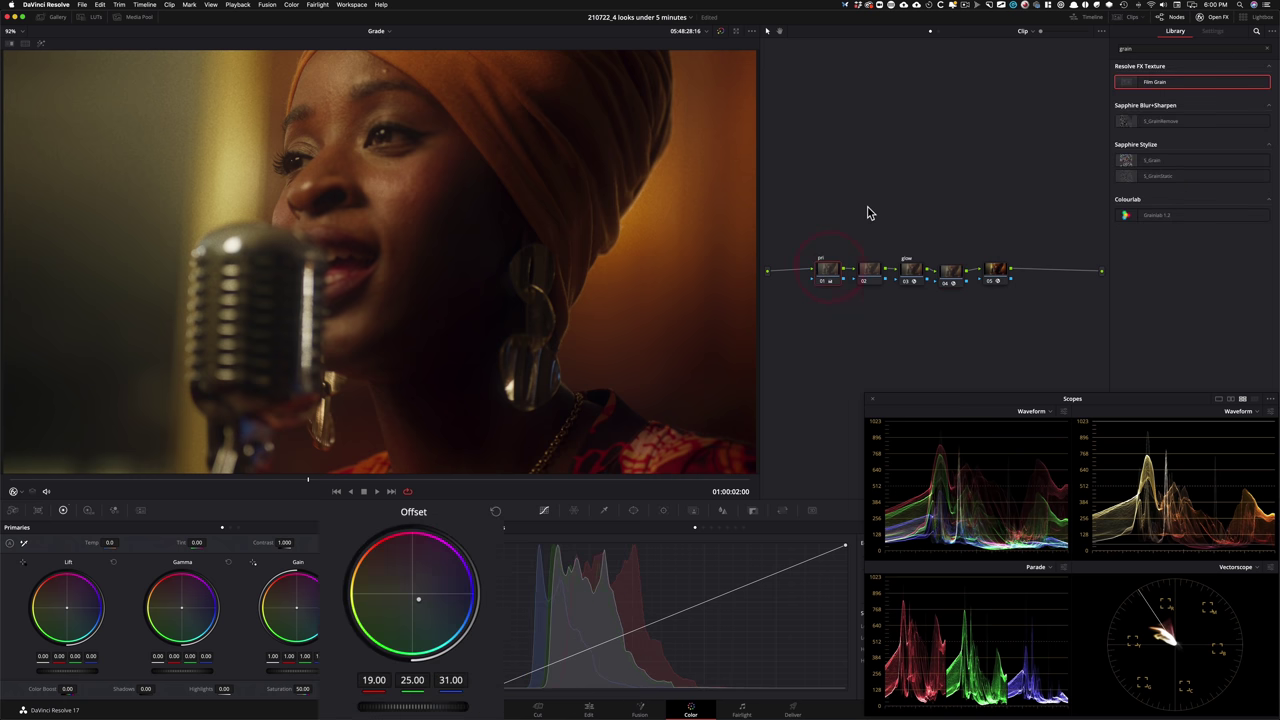
key(9)
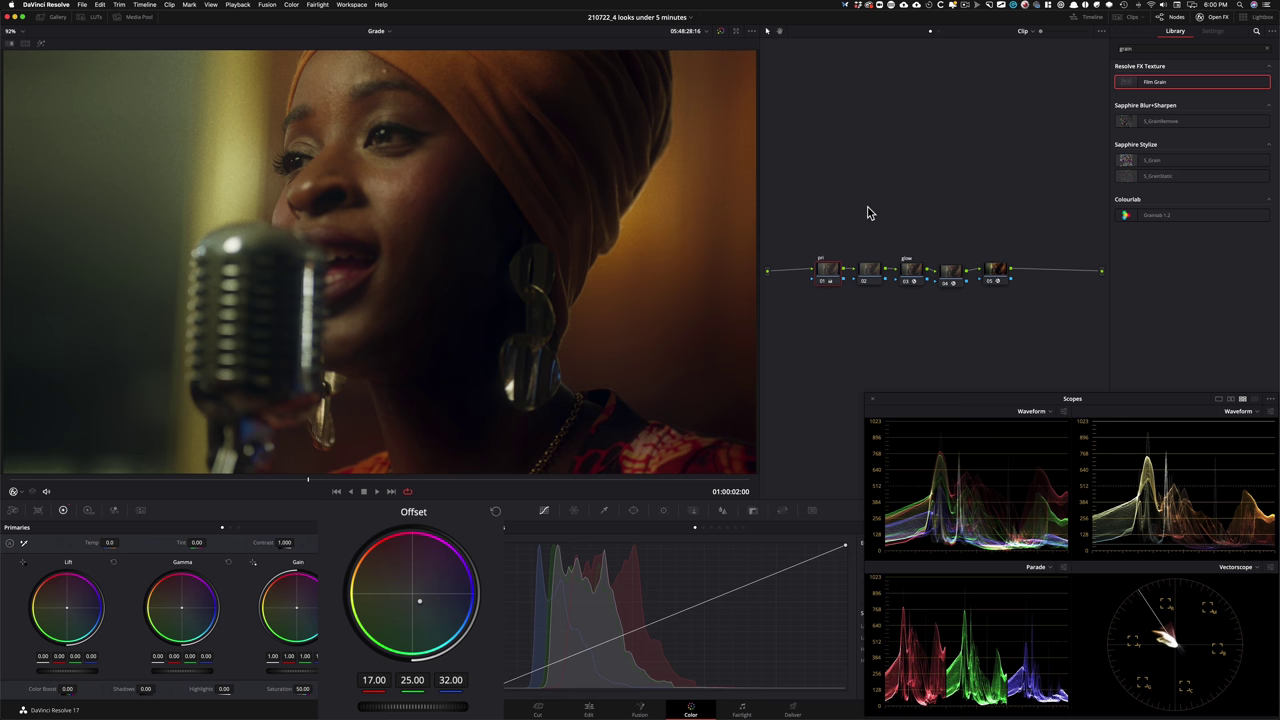
key(super+d)
key(super+d)
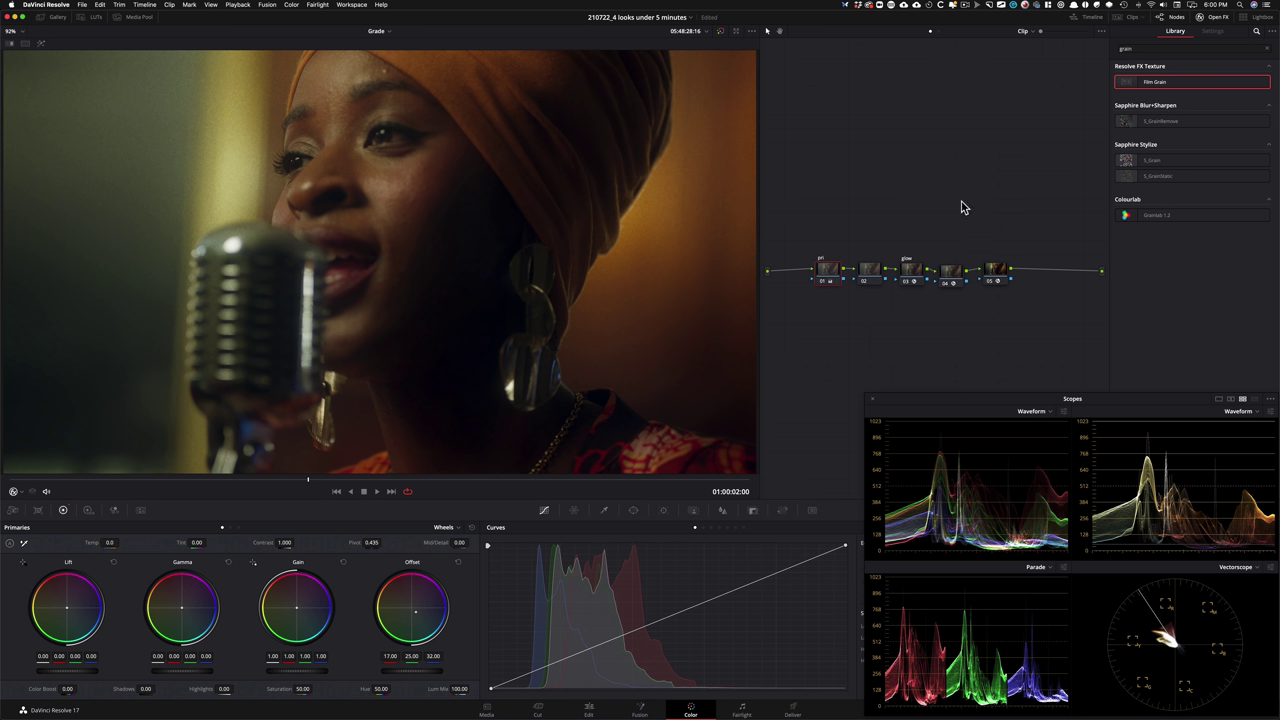
Add a new color grading version and reset the first node's grade.
key(super+y)
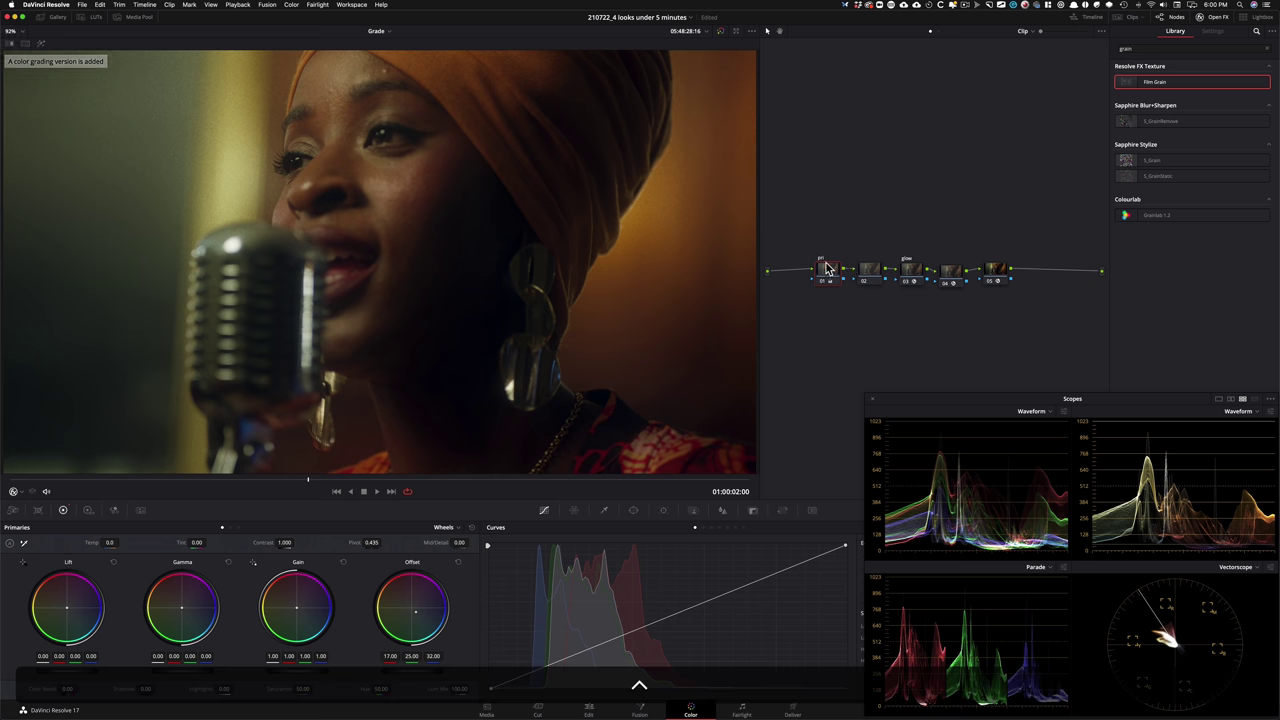
right_click(827, 267)
click(869, 273)
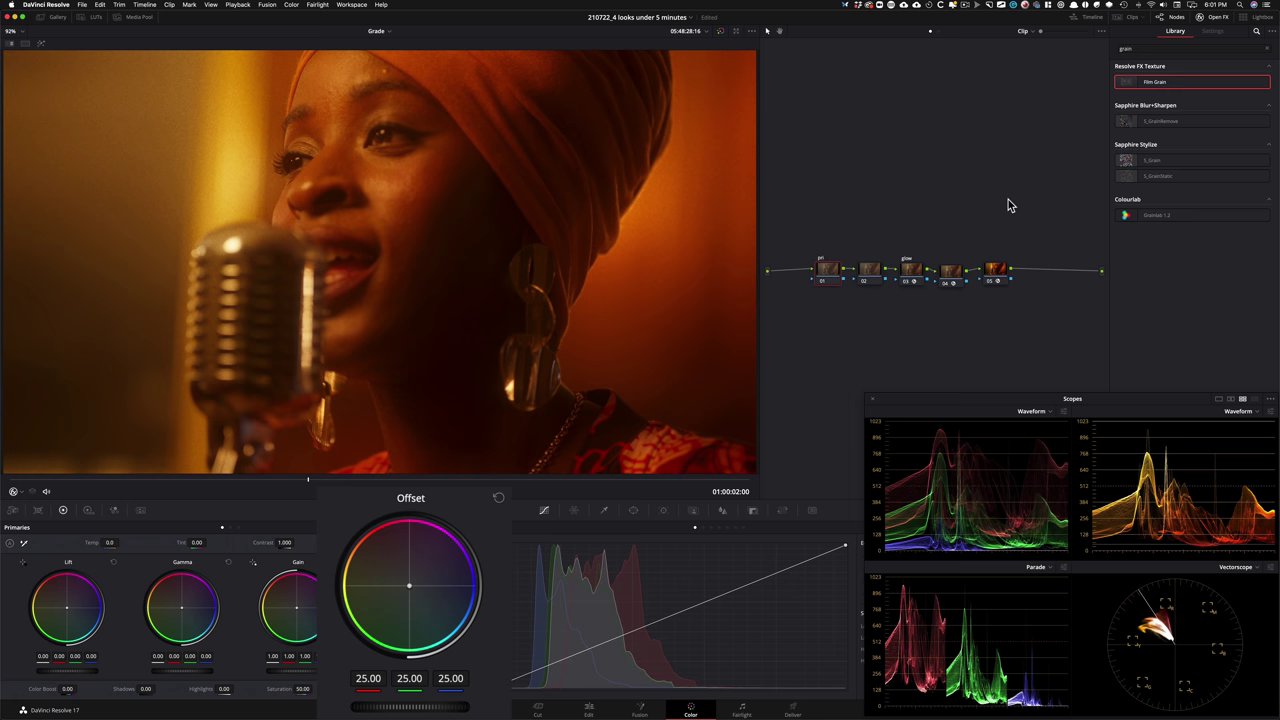
Set the first node's printer light offsets to red 22, green 26 and blue 29.
key(4)
key(4)
key(4)
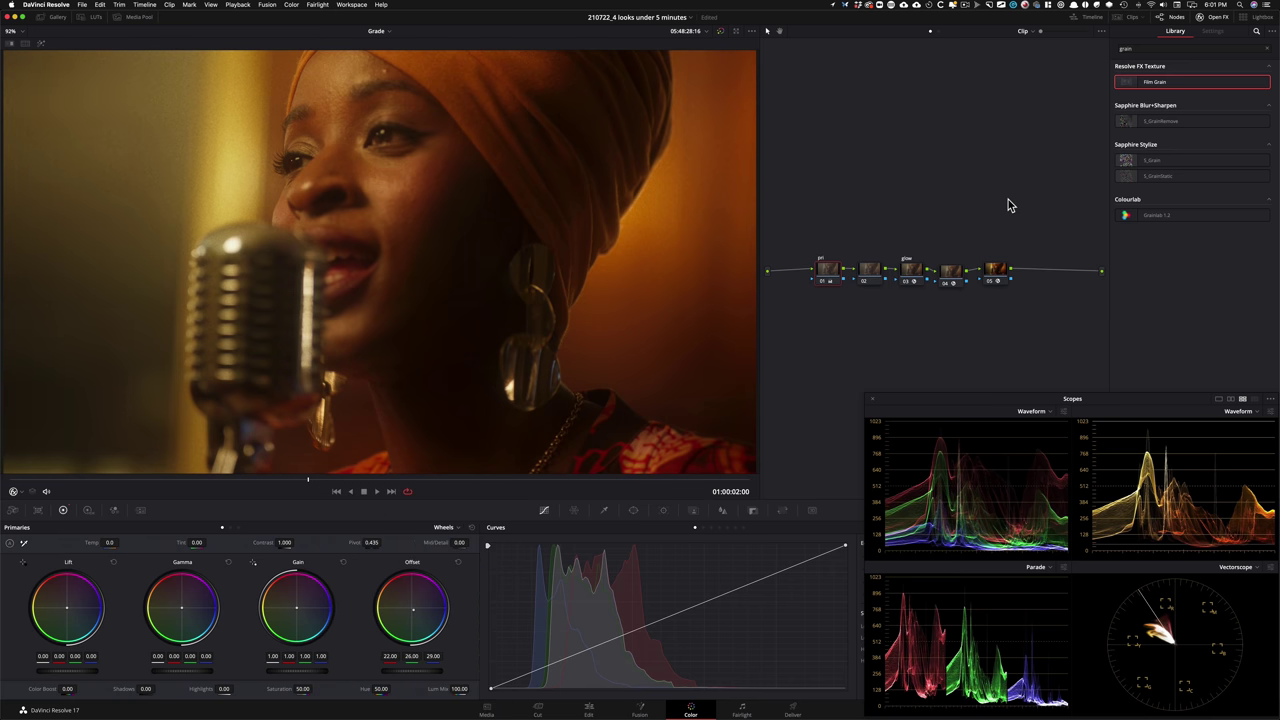
Set the second node's log shadows to red -0.06, green 0.01 and blue 0.06, and compare with the node disabled.
key(alt+shift+apostrophe)
key(alt+z)
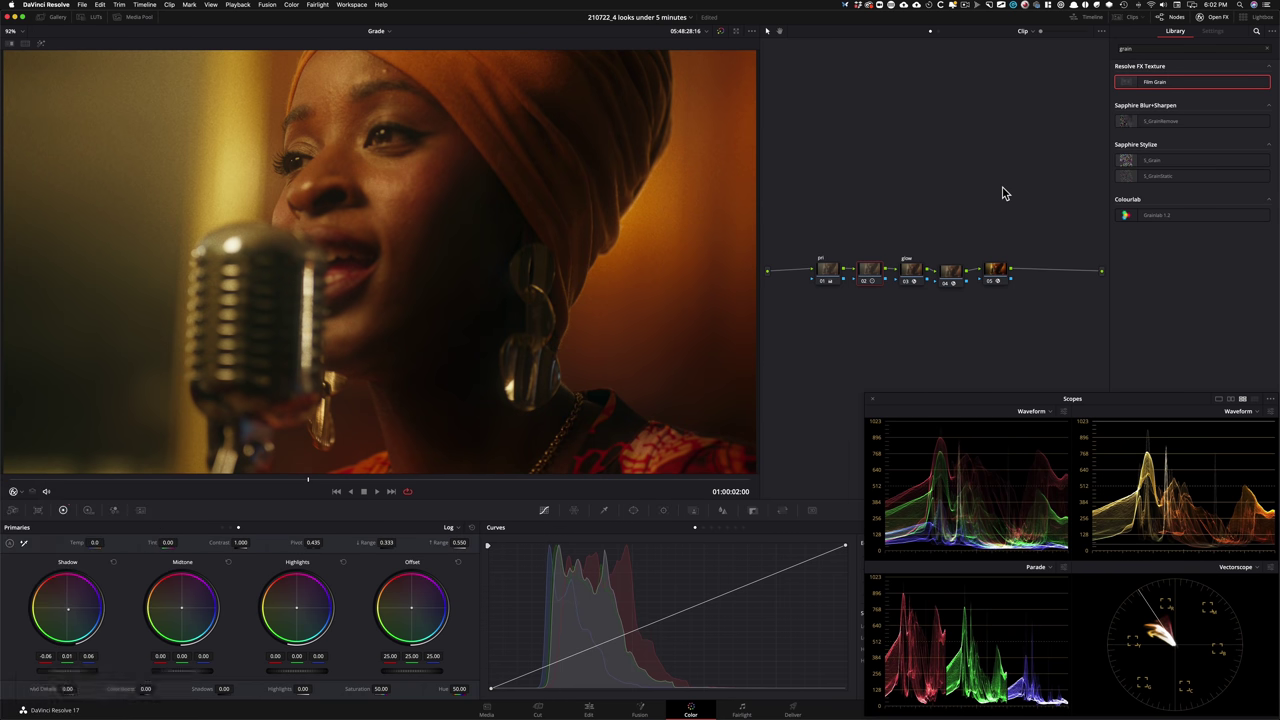
key(super+d)
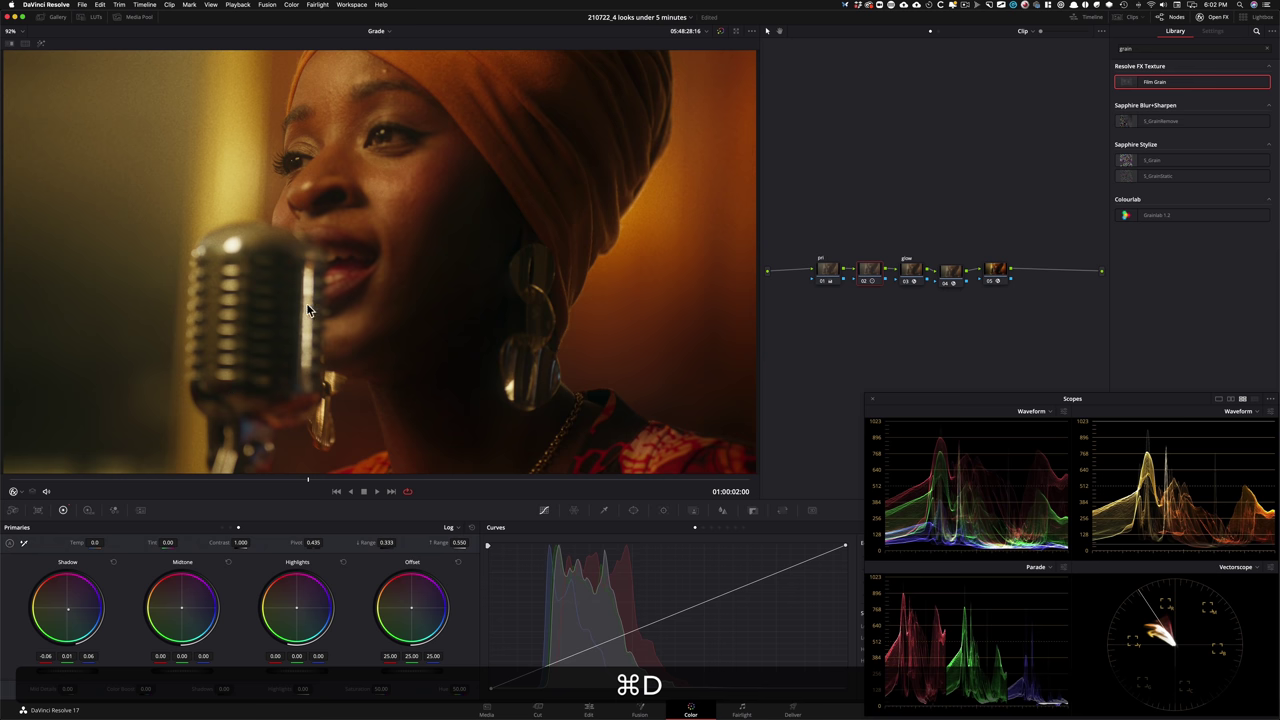
key(super+d)
key(super+d)
key(super+d)
key(super+d)
key(super+d)
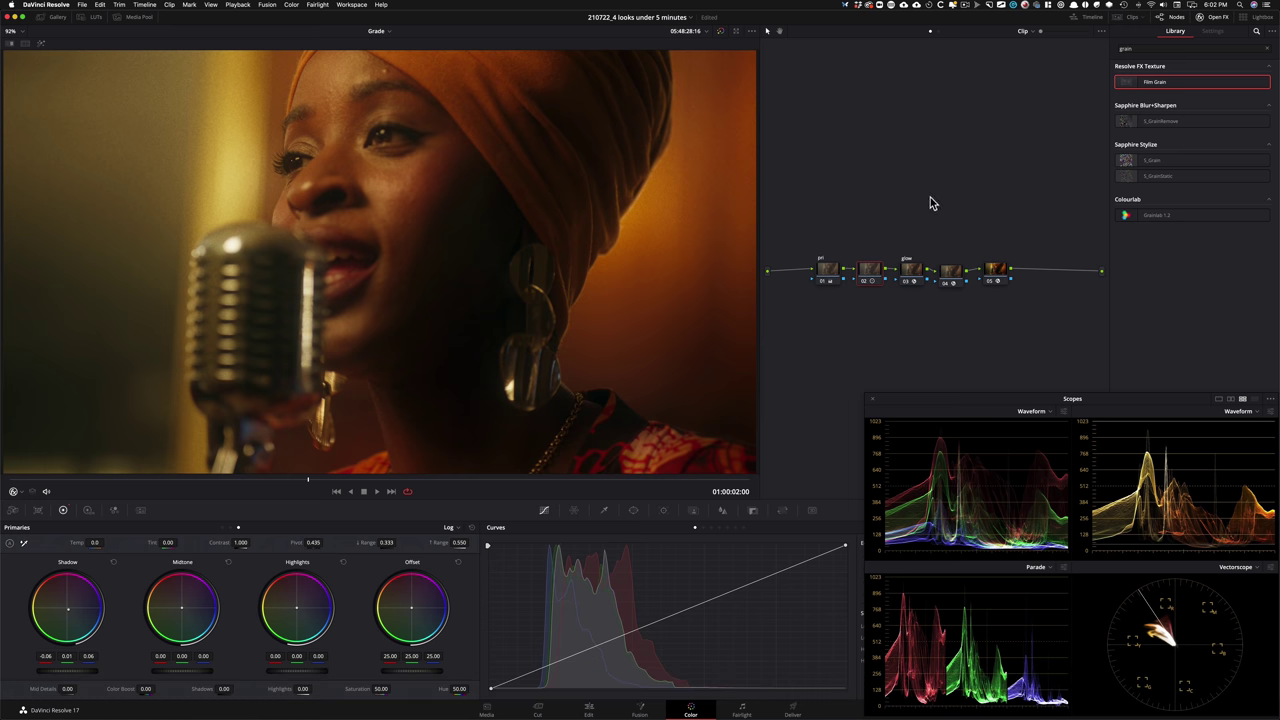
Add another color grading version and reset the grades of the second and first nodes.
key(super+y)
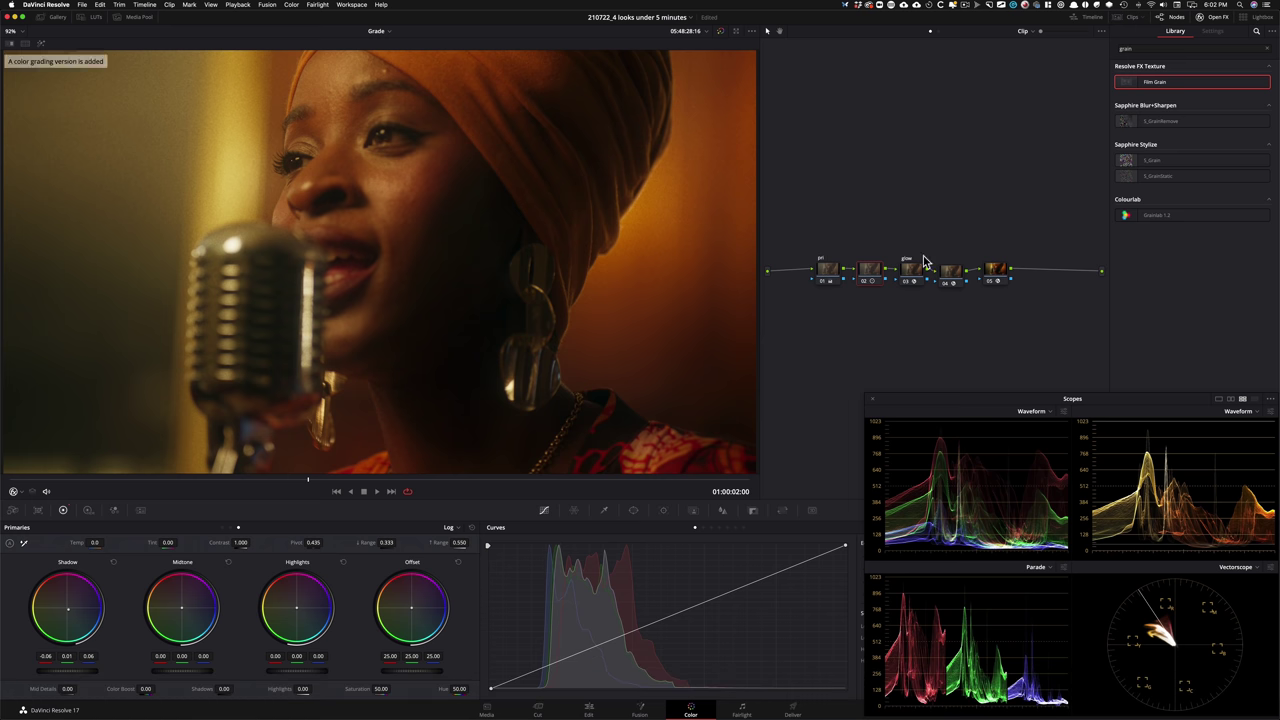
ctrl+click(877, 280)
click(864, 279)
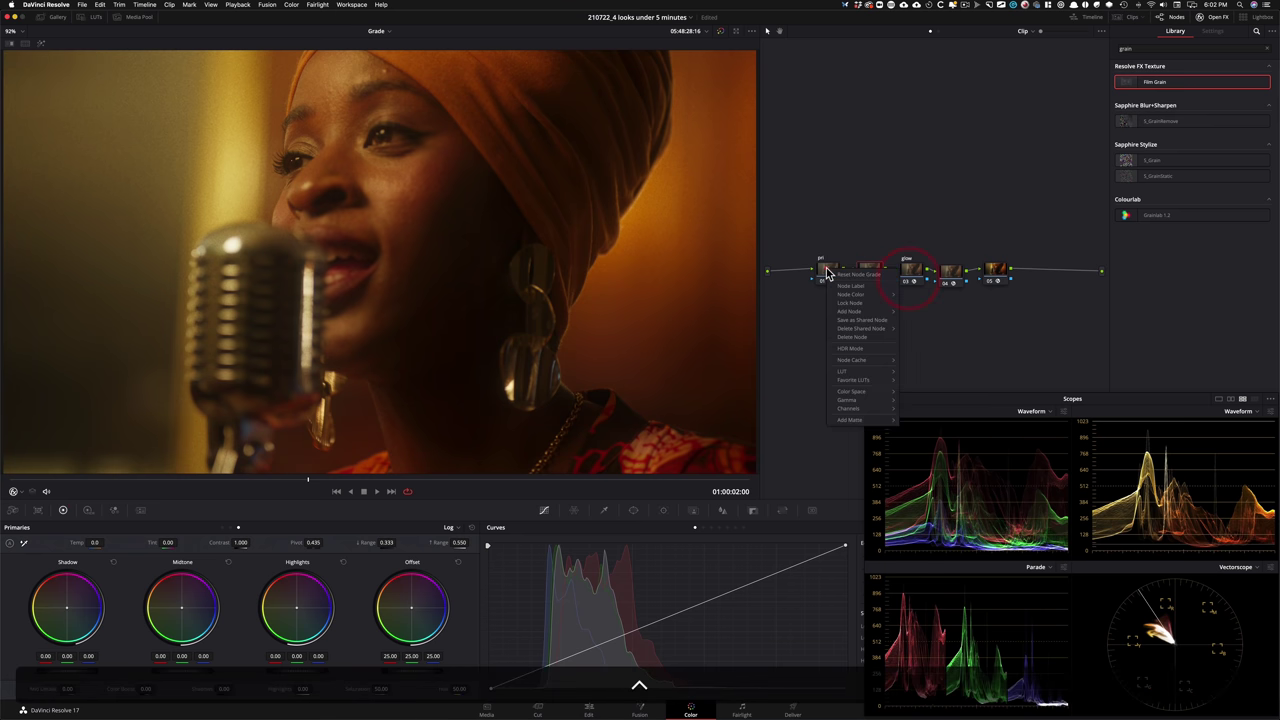
click(848, 274)
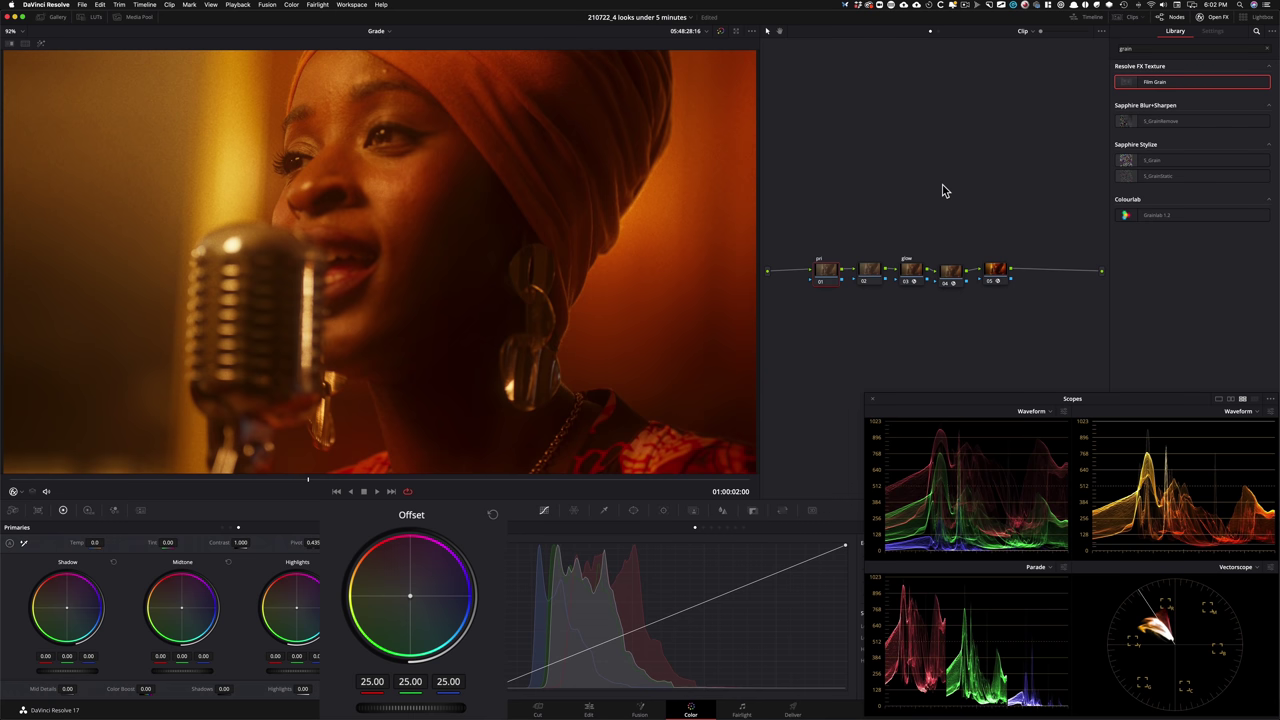
Set the first node's printer light offsets to red 19 and blue 32.
key(KP_4)
key(KP_4)
key(KP_4)
key(KP_4)
key(KP_4)
key(KP_4)
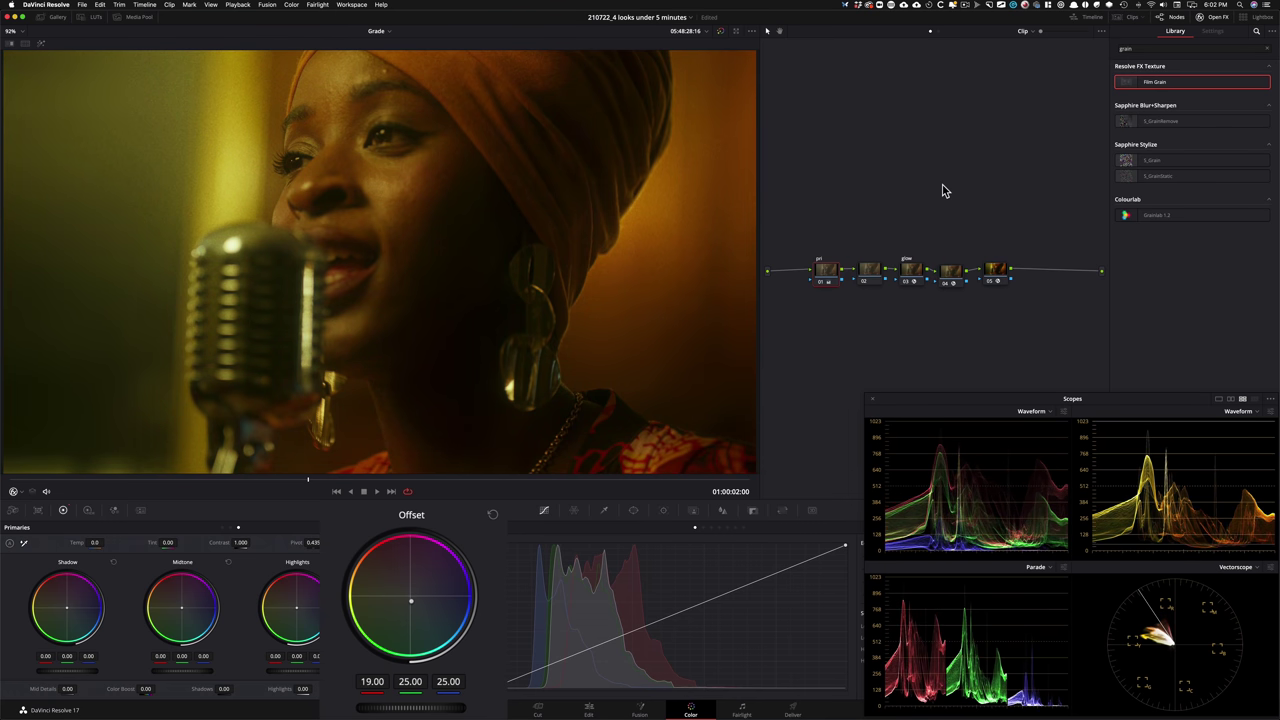
key(KP_9)
key(KP_9)
key(KP_9)
key(KP_9)
key(KP_9)
key(KP_9)
key(KP_9)
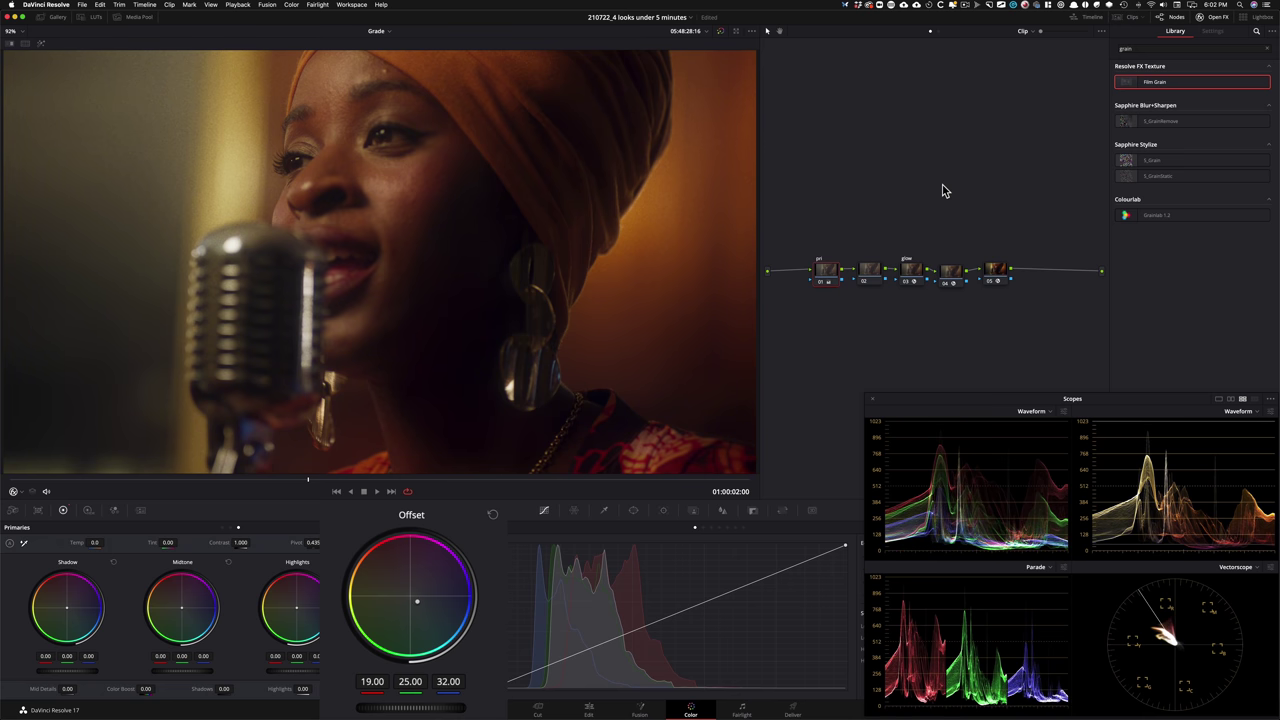
Raise the first node's printer light offsets to green 28 and blue 35.
key(KP_9)
key(KP_9)
key(KP_9)
key(KP_8)
key(KP_8)
key(KP_8)
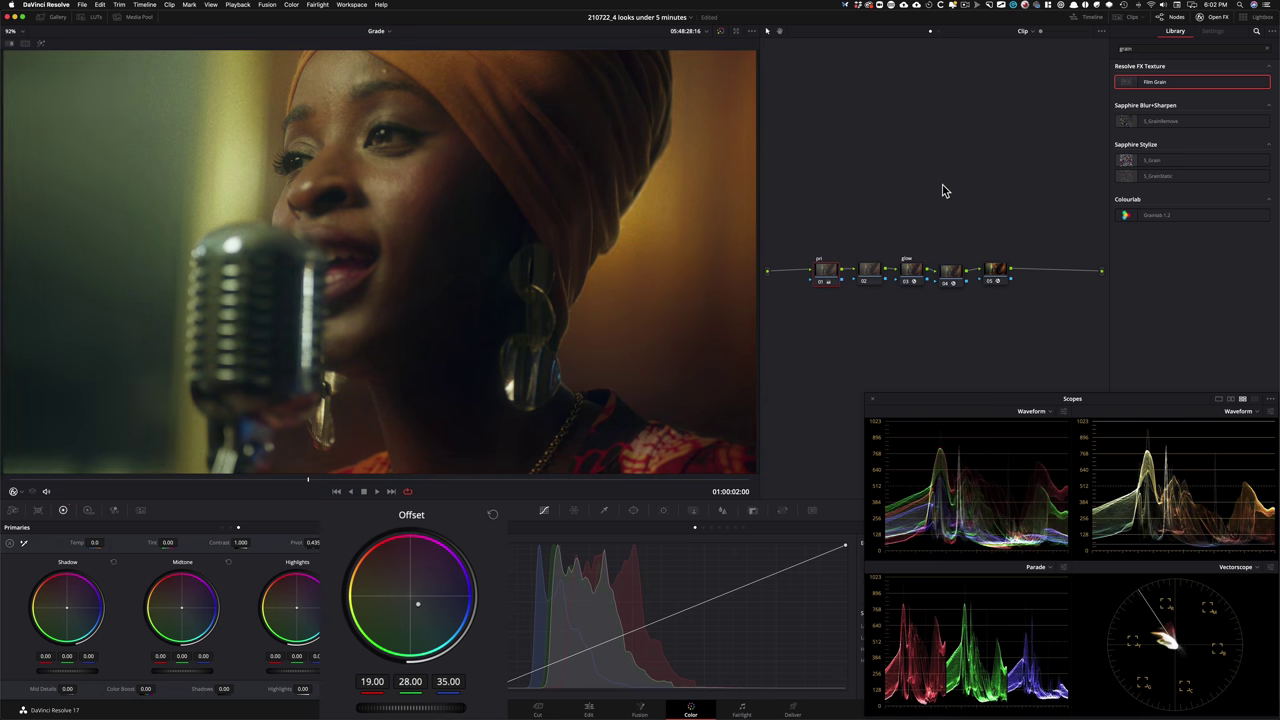
Set the first node's red offset to 17 and its blue offset to 37.
key(KP_4)
key(KP_4)
key(KP_4)
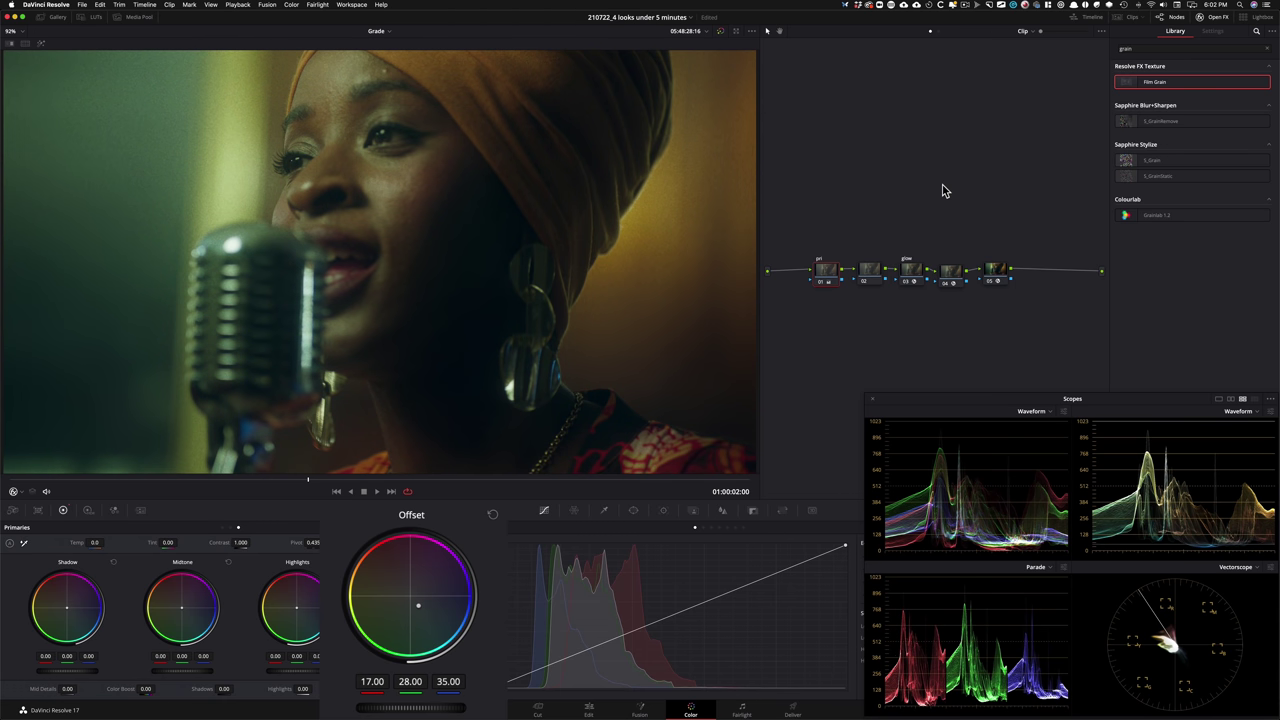
key(KP_9)
key(KP_9)
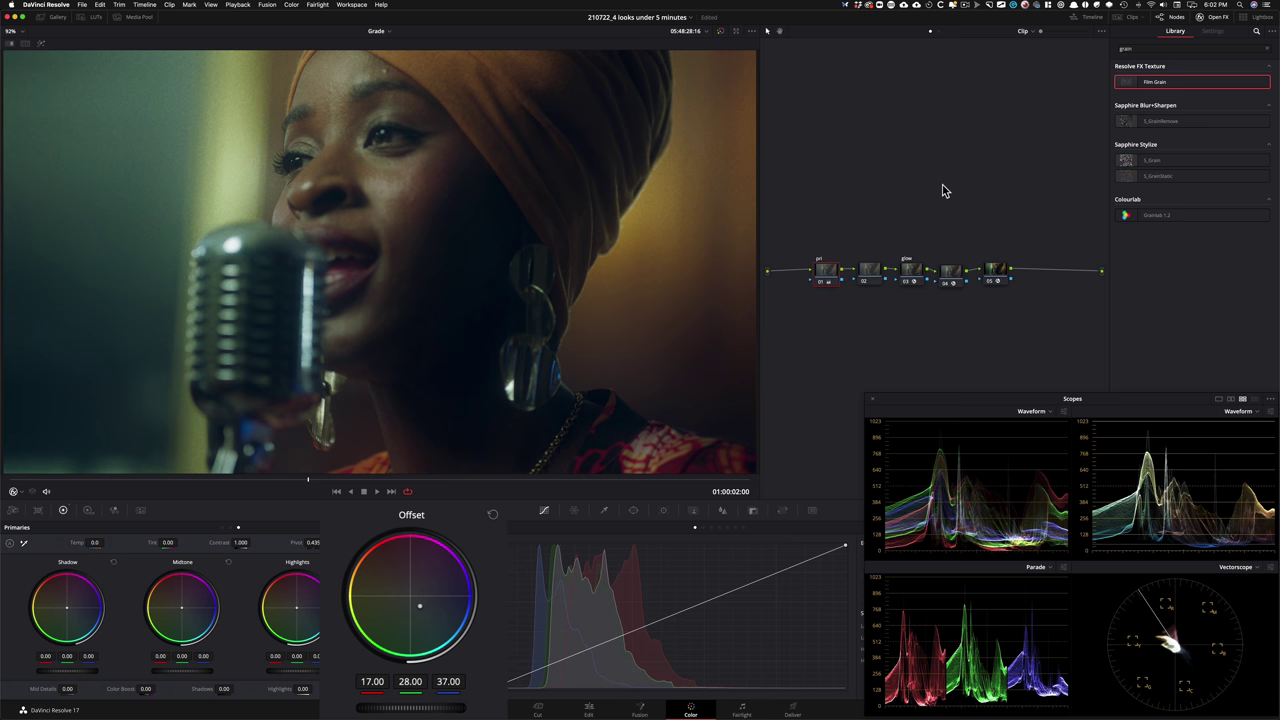
Fine-tune the first node's offsets to green 27 and blue 36, comparing green 27 against 28.
key(KP_6)
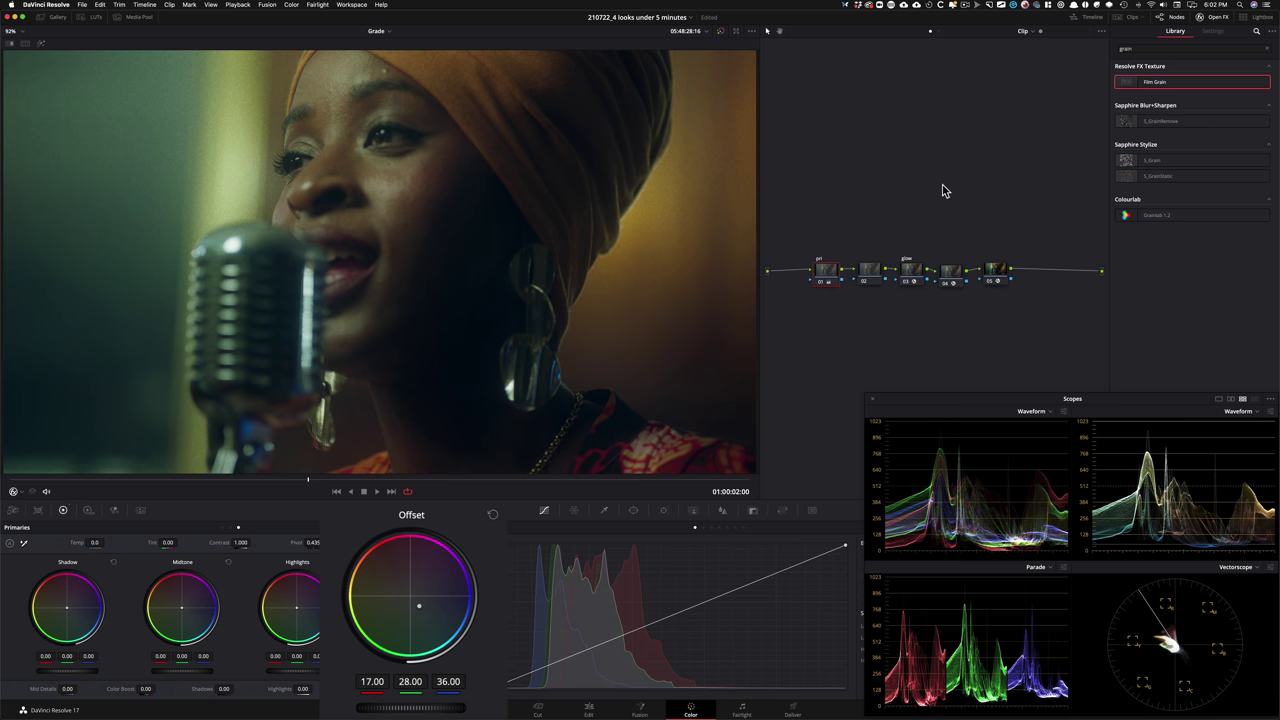
key(KP_5)
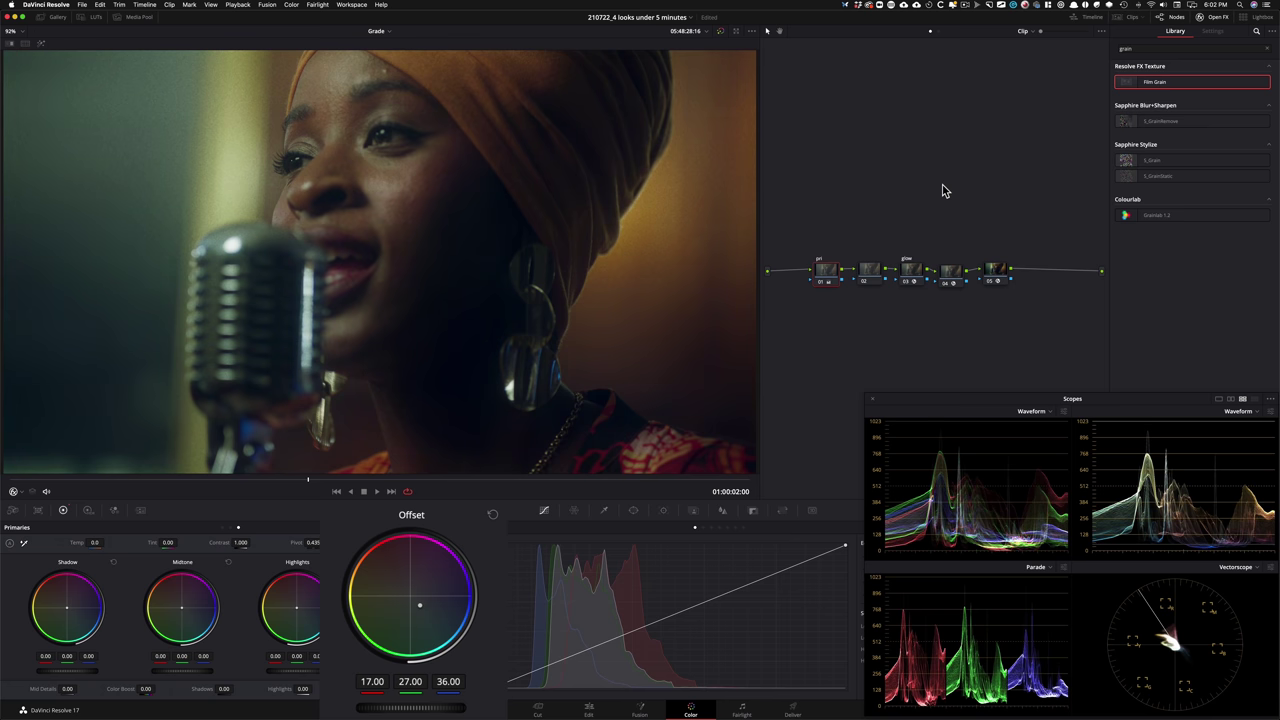
key(KP_8)
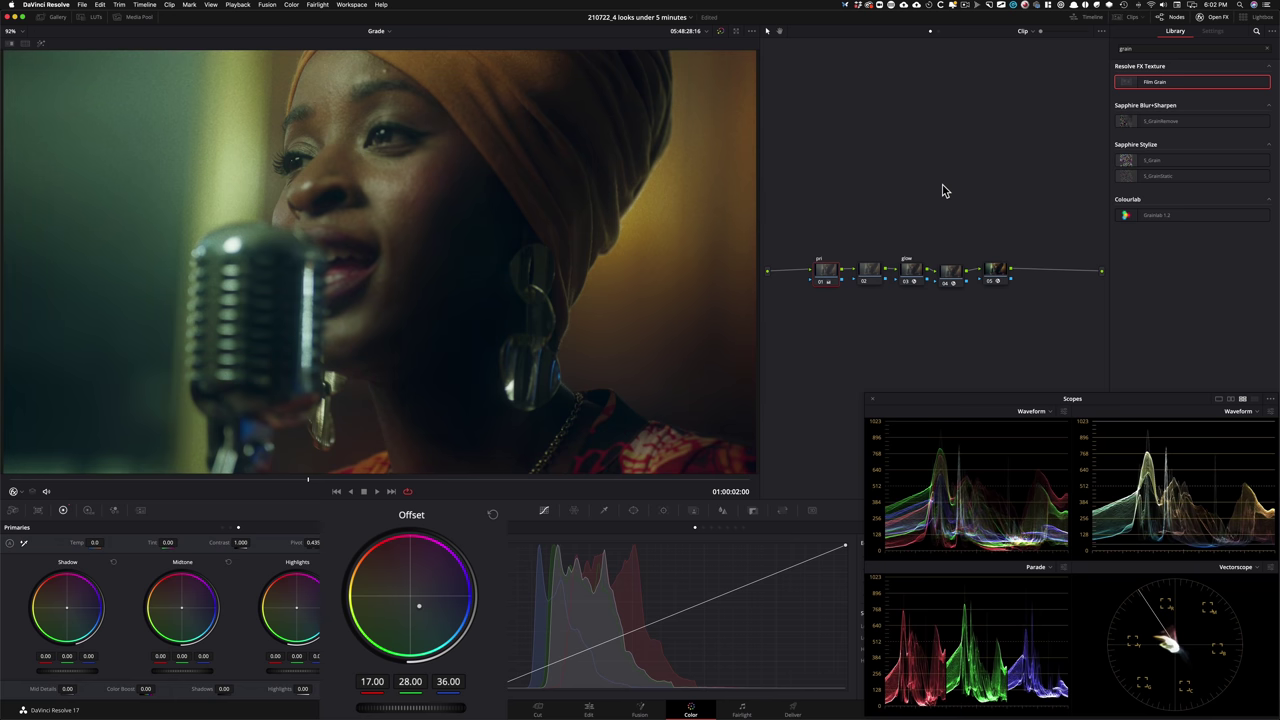
key(KP_5)
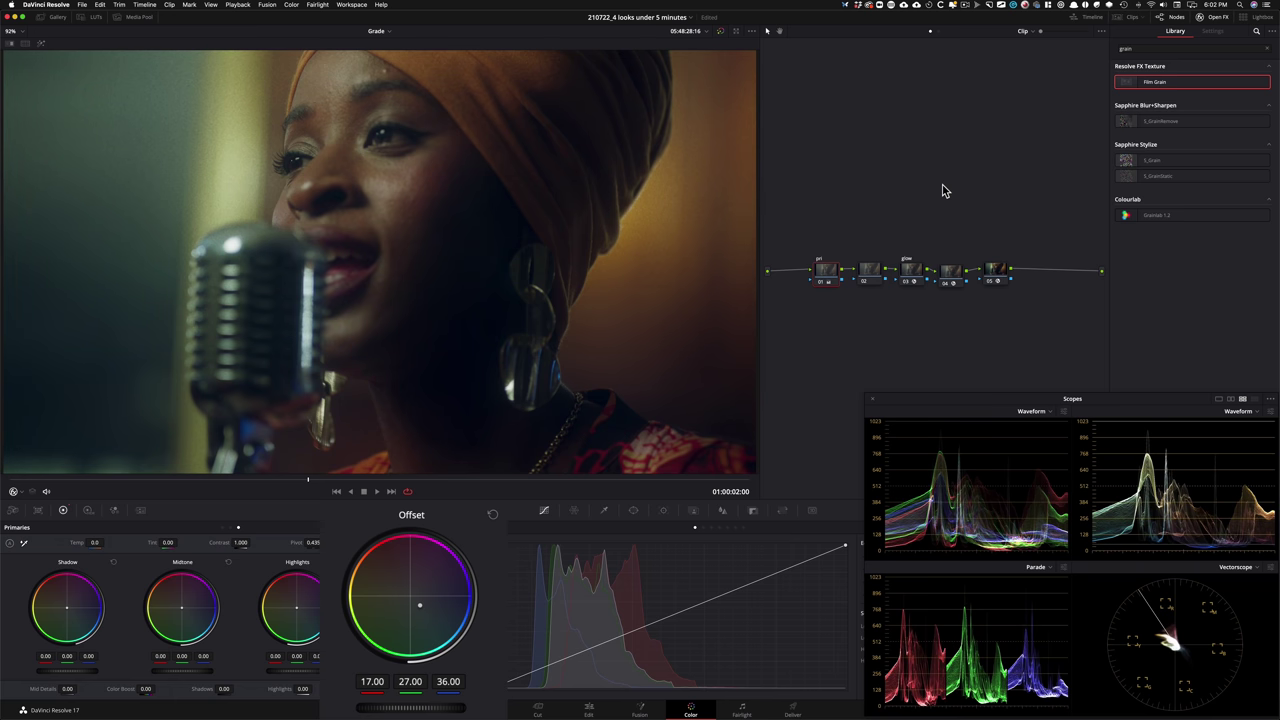
key(KP_8)
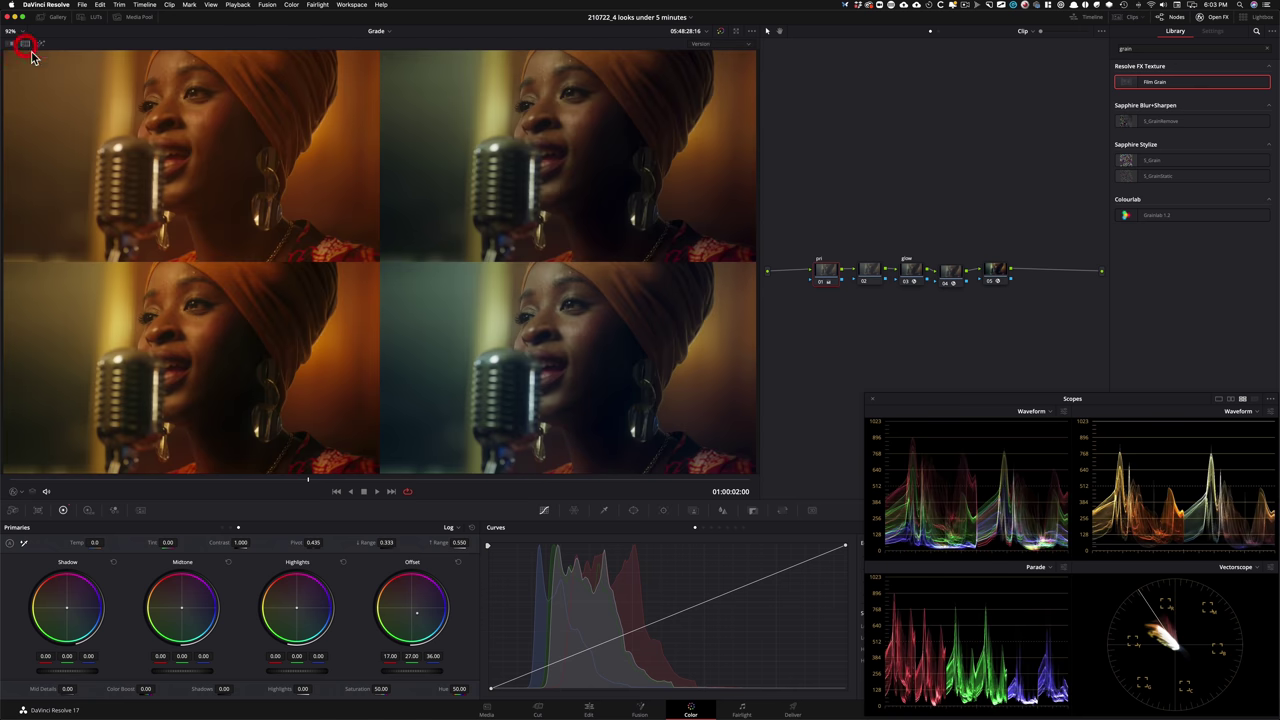
Compare the grading versions in a split screen, play the clip briefly and return the playhead to 01:00:02:00.
click(25, 43)
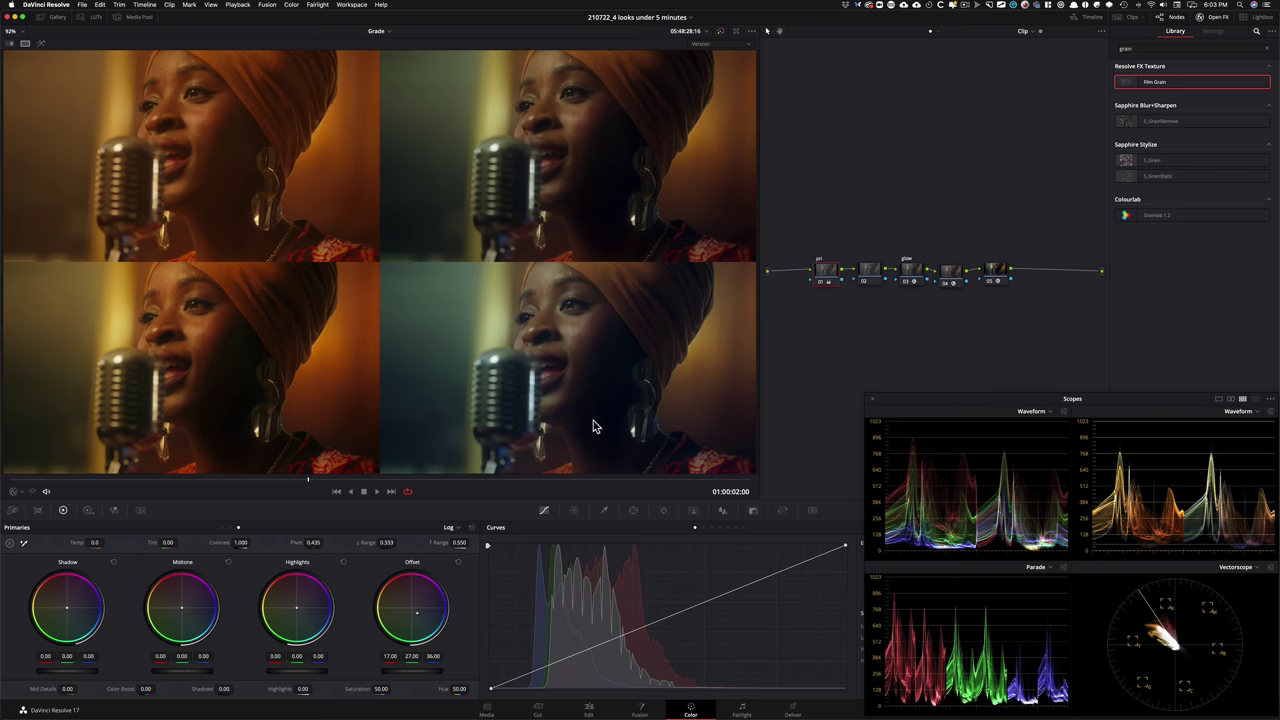
key(space)
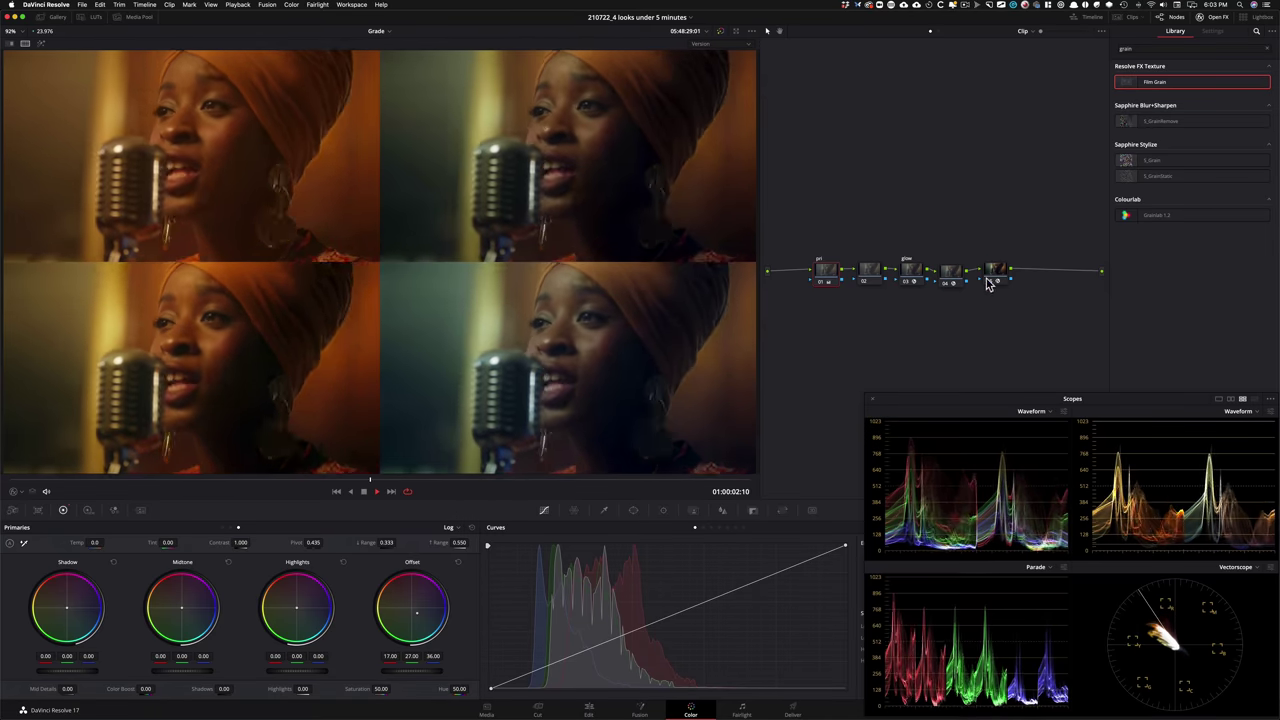
key(space)
drag(328, 480, 301, 482)
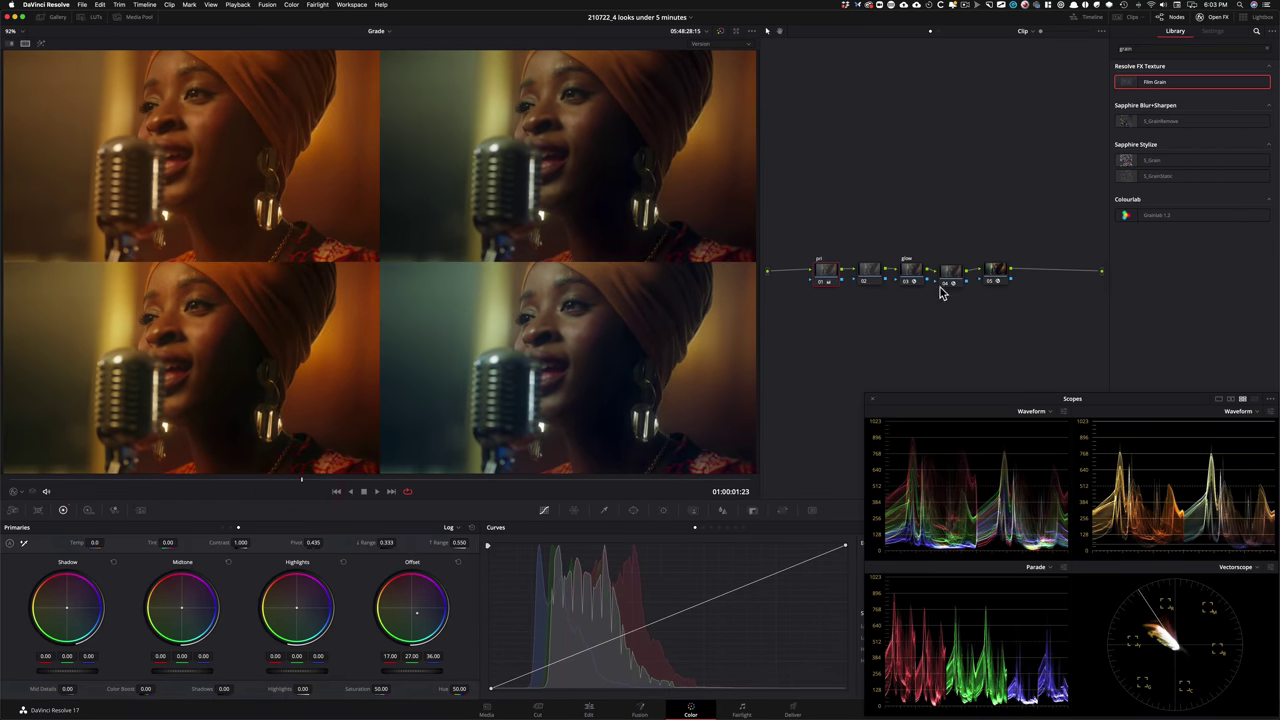
key(Right)
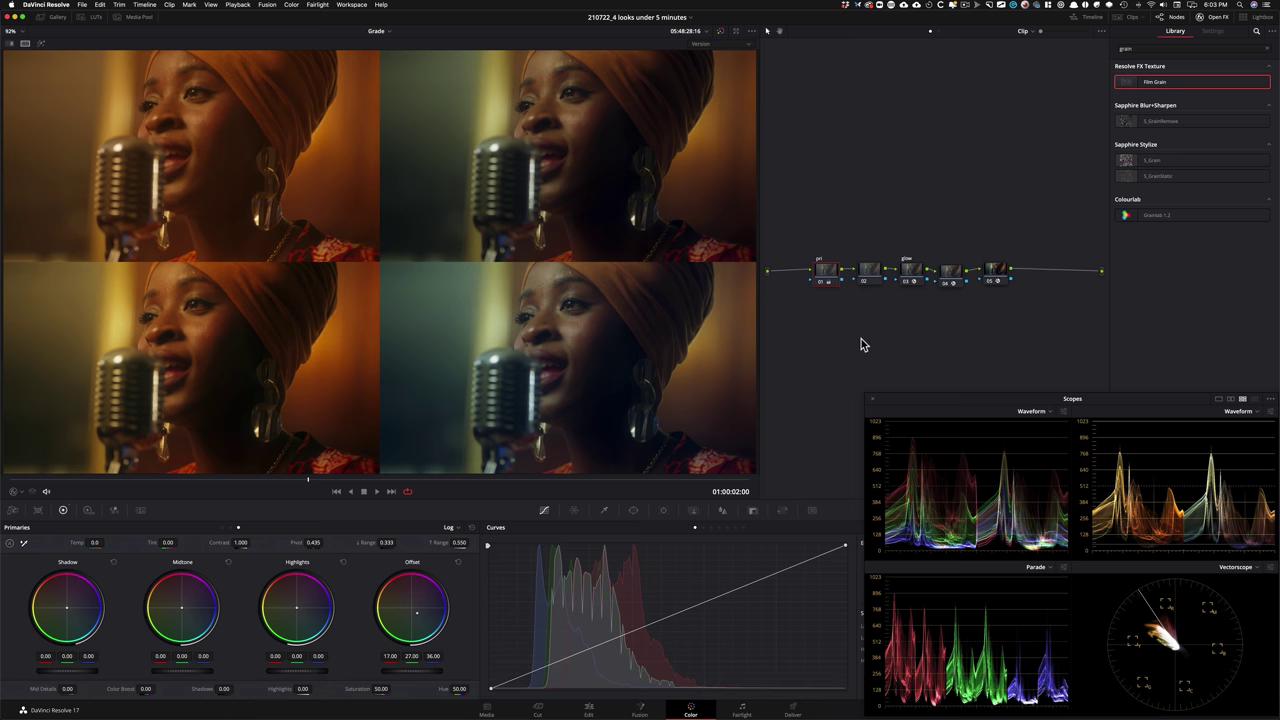